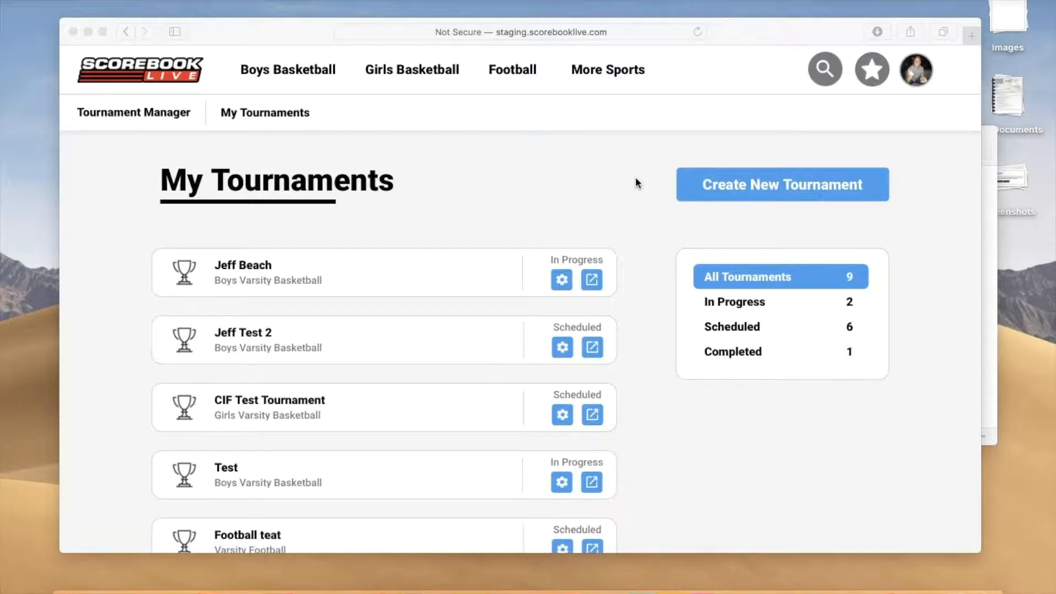
# Step: Go to the Tournament Manager and start creating a new tournament
pyautogui.click(594, 201)
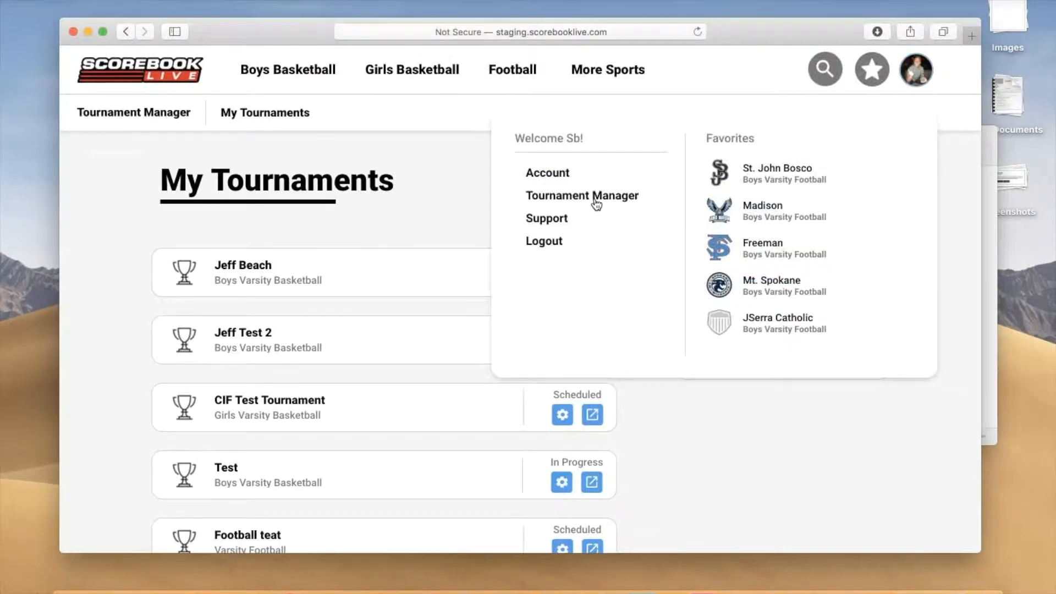
pyautogui.click(596, 203)
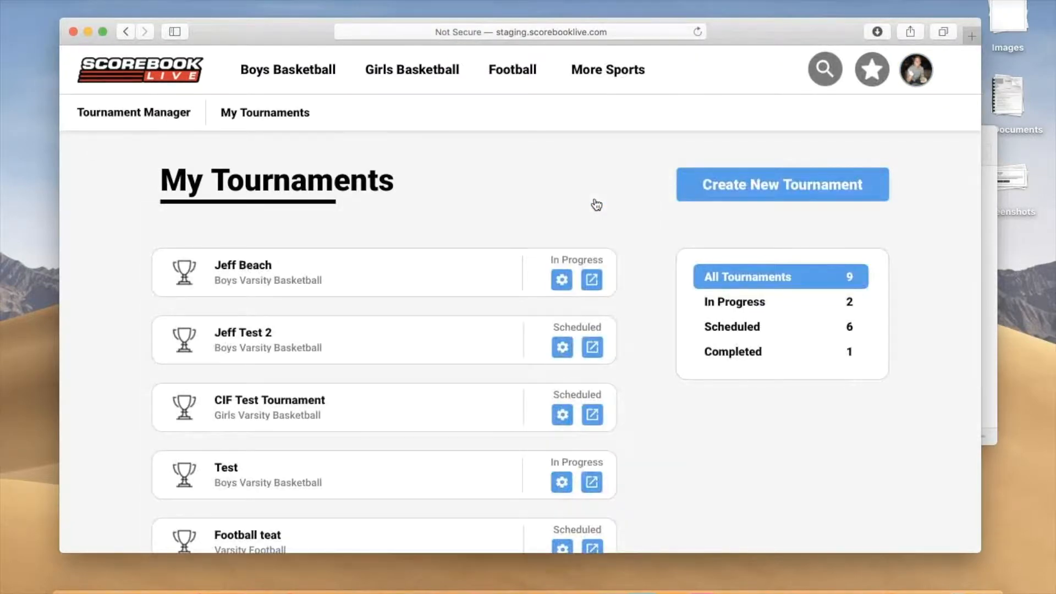
pyautogui.scroll(-1, 597, 204)
pyautogui.scroll(1, 596, 203)
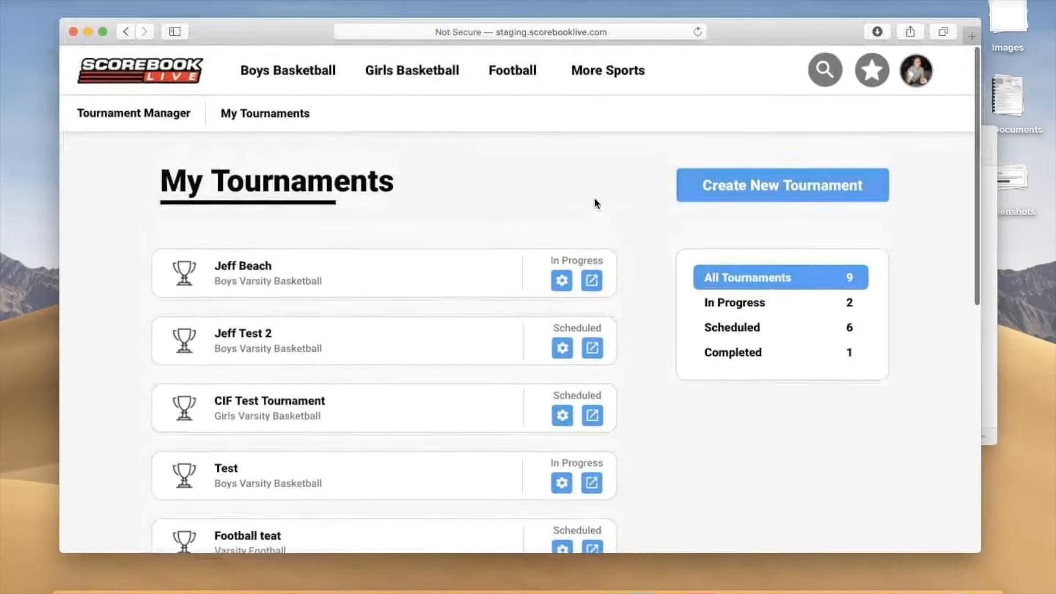
pyautogui.scroll(-5, 595, 203)
pyautogui.scroll(-4, 594, 198)
pyautogui.scroll(9, 593, 198)
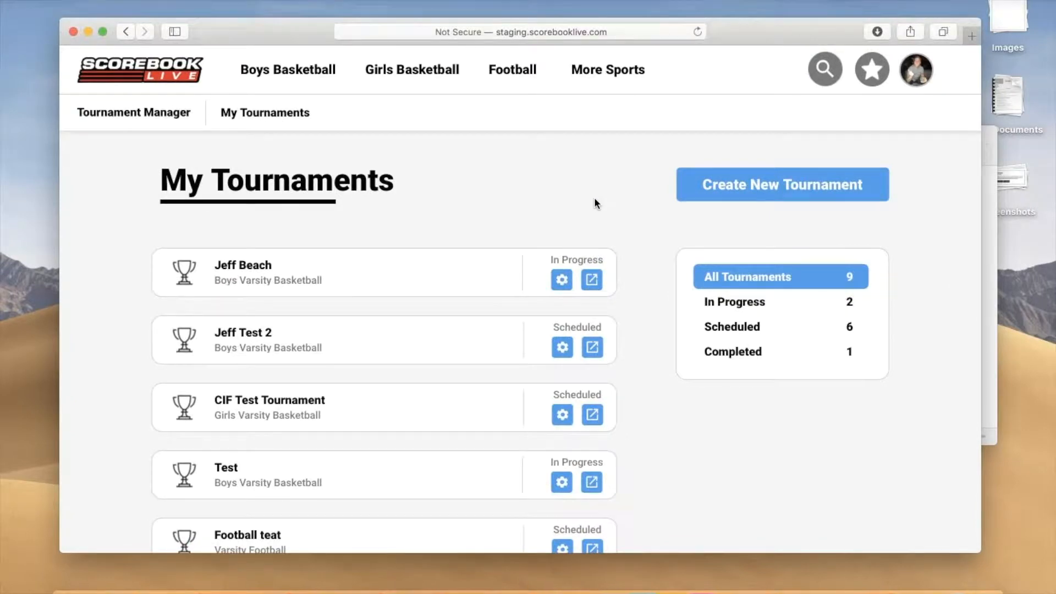
pyautogui.scroll(-1, 594, 197)
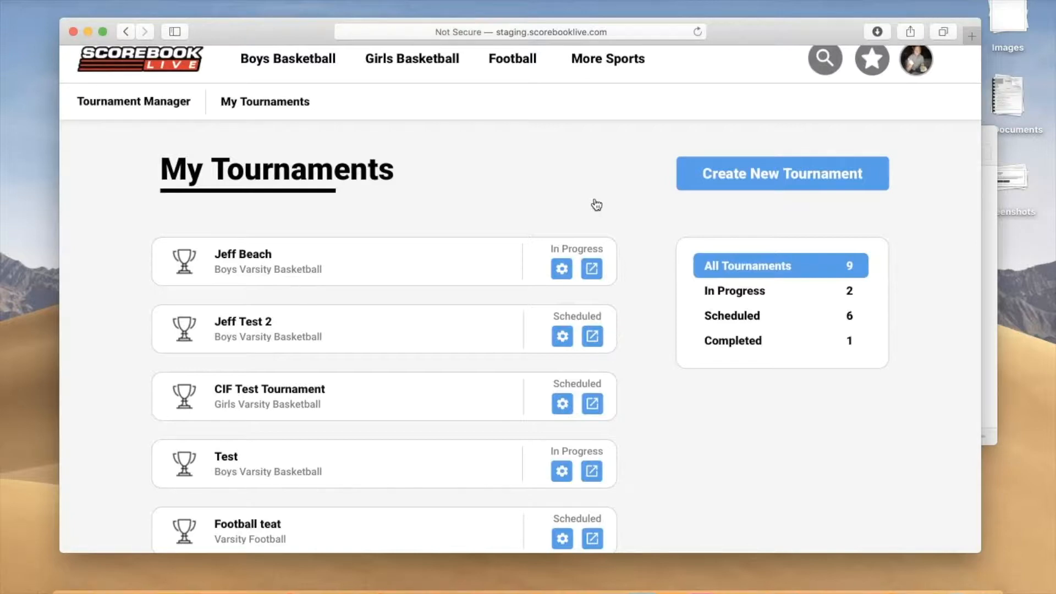
pyautogui.click(594, 200)
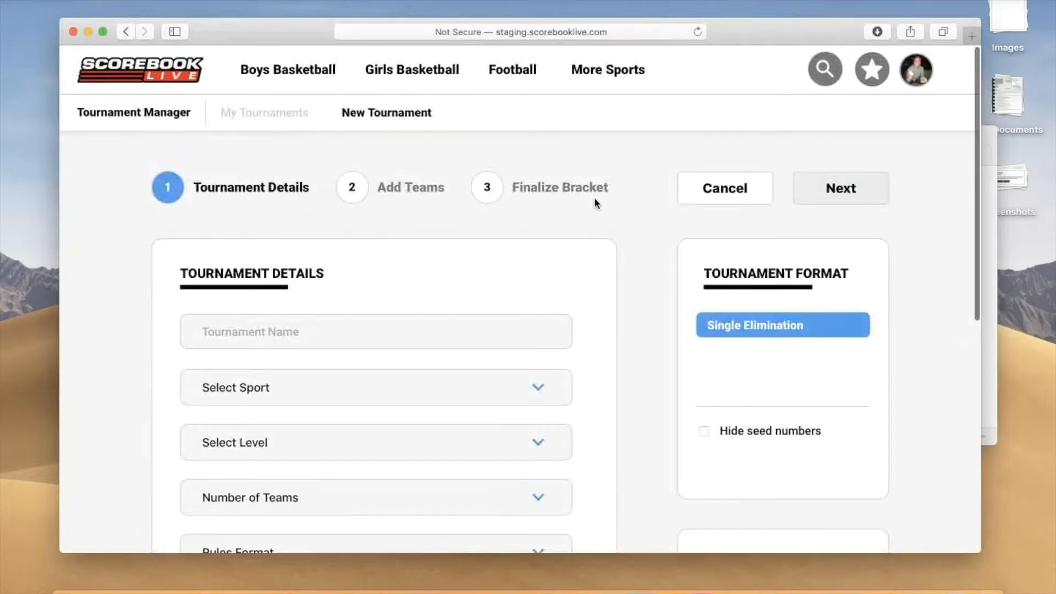
# Step: Name the new tournament "CIF Football Playoffs Test"
pyautogui.scroll(-3, 594, 197)
pyautogui.click(594, 198)
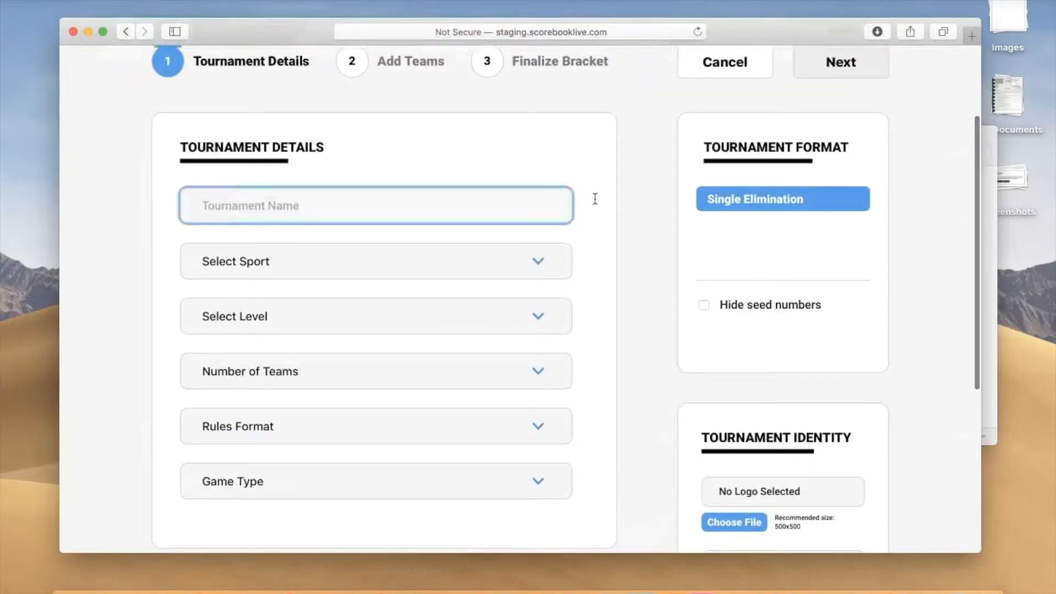
pyautogui.write('CIF F')
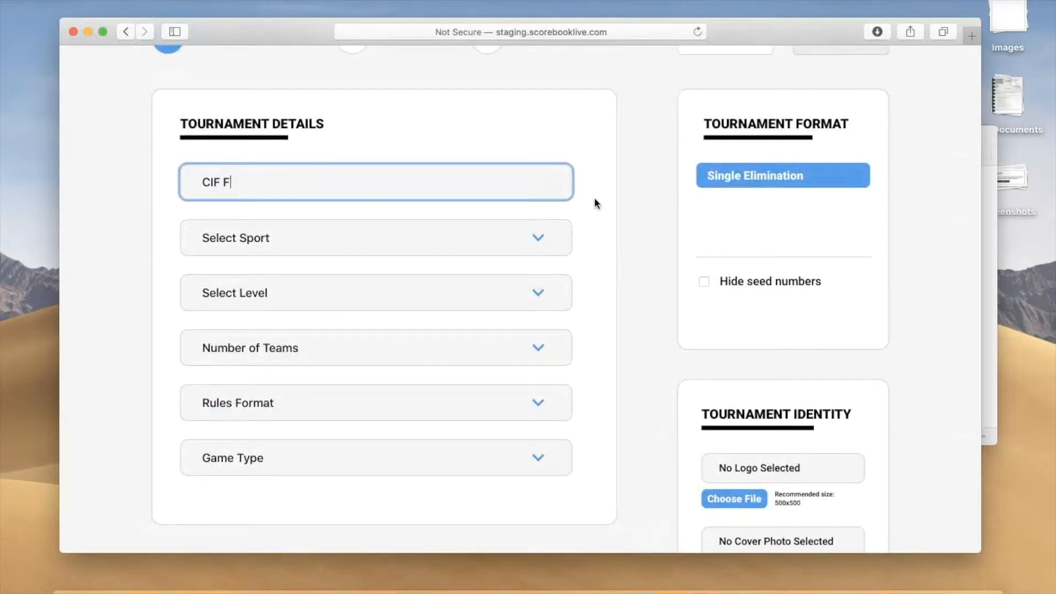
pyautogui.write('ootball Playoffs ')
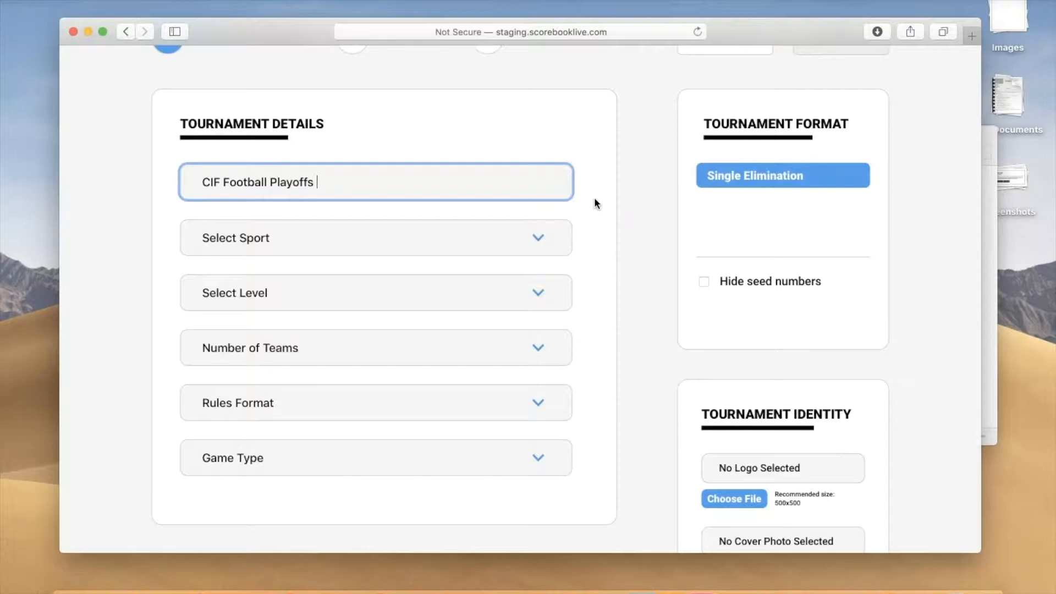
pyautogui.write('Test')
pyautogui.click(594, 203)
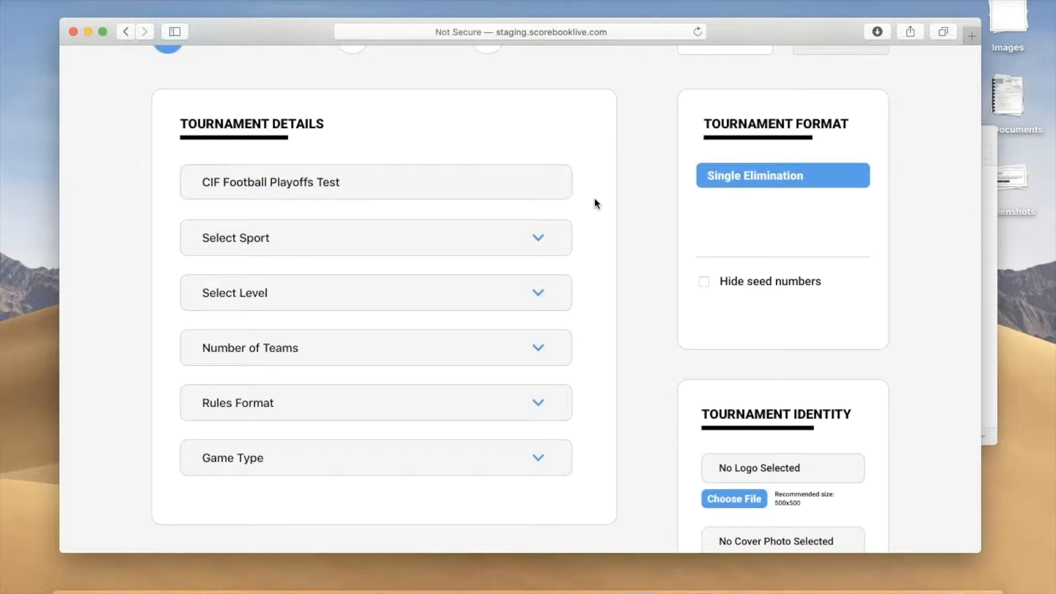
# Step: Set the tournament's sport to Football and its level to Varsity
pyautogui.press('Tab')
pyautogui.press('Down')
pyautogui.press('Down')
pyautogui.press('Down')
pyautogui.press('Down')
pyautogui.press('Return')
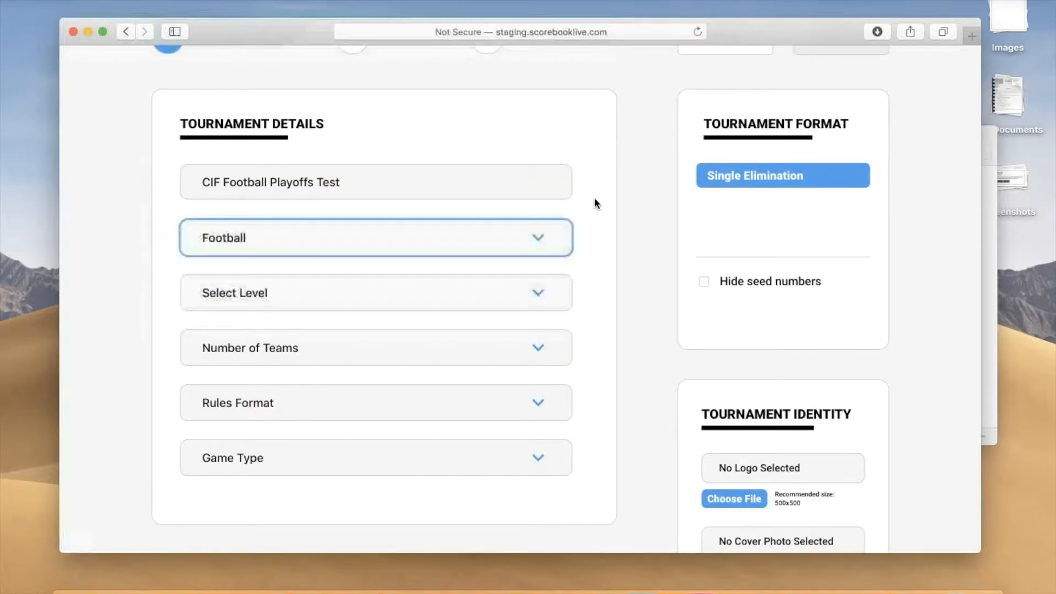
pyautogui.press('Tab')
pyautogui.press('Down')
pyautogui.press('Down')
pyautogui.press('Return')
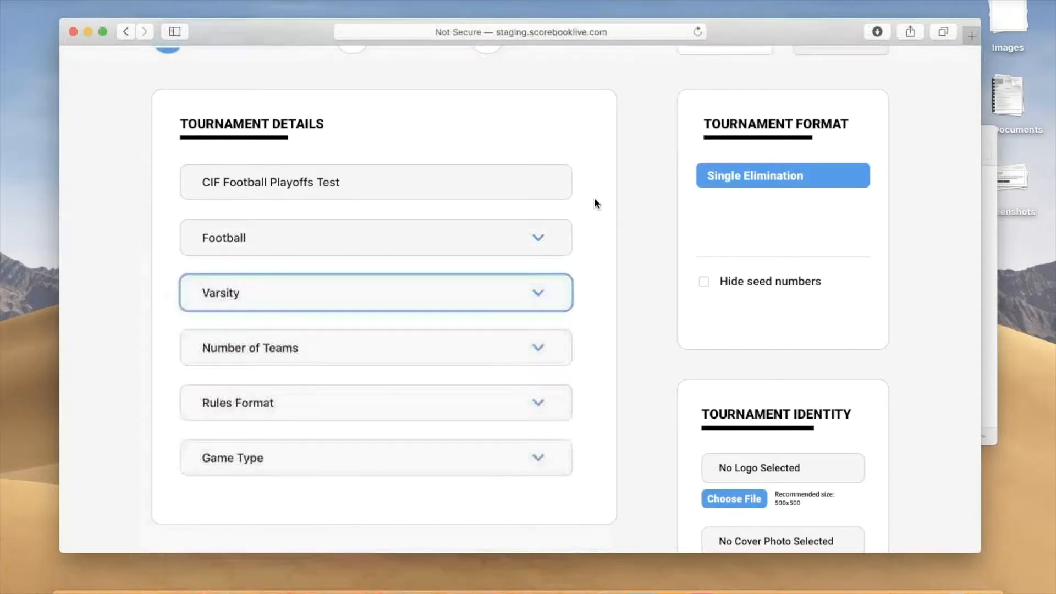
# Step: Set the number of teams in the tournament to 8 teams
pyautogui.scroll(-1, 594, 204)
pyautogui.press('Tab')
pyautogui.press('Down')
pyautogui.press('Down')
pyautogui.press('Down')
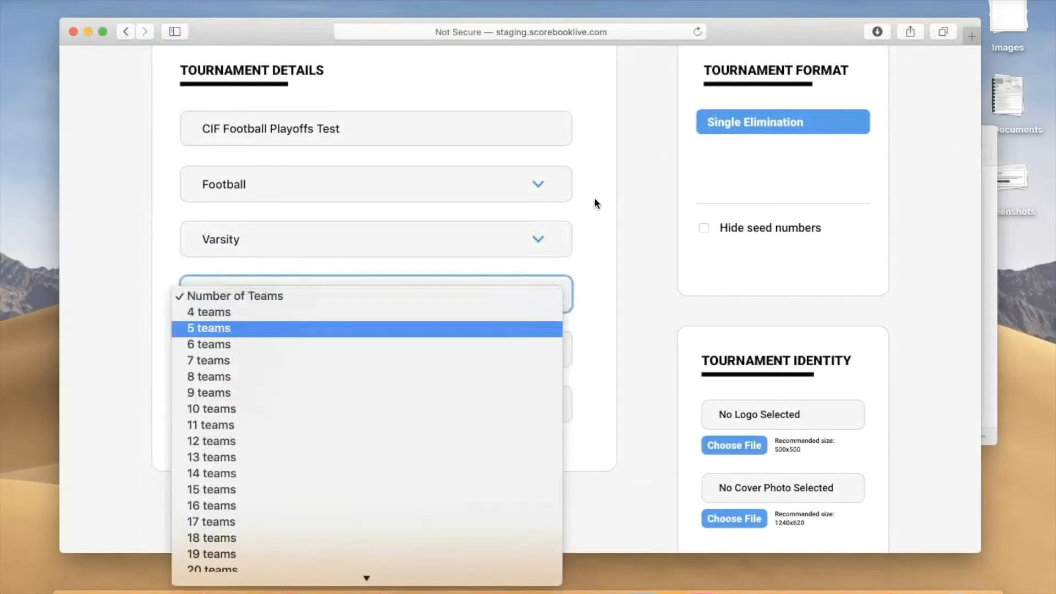
pyautogui.press('Down')
pyautogui.press('Down')
pyautogui.press('Down')
pyautogui.press('Down')
pyautogui.press('Up')
pyautogui.press('Up')
pyautogui.press('Down')
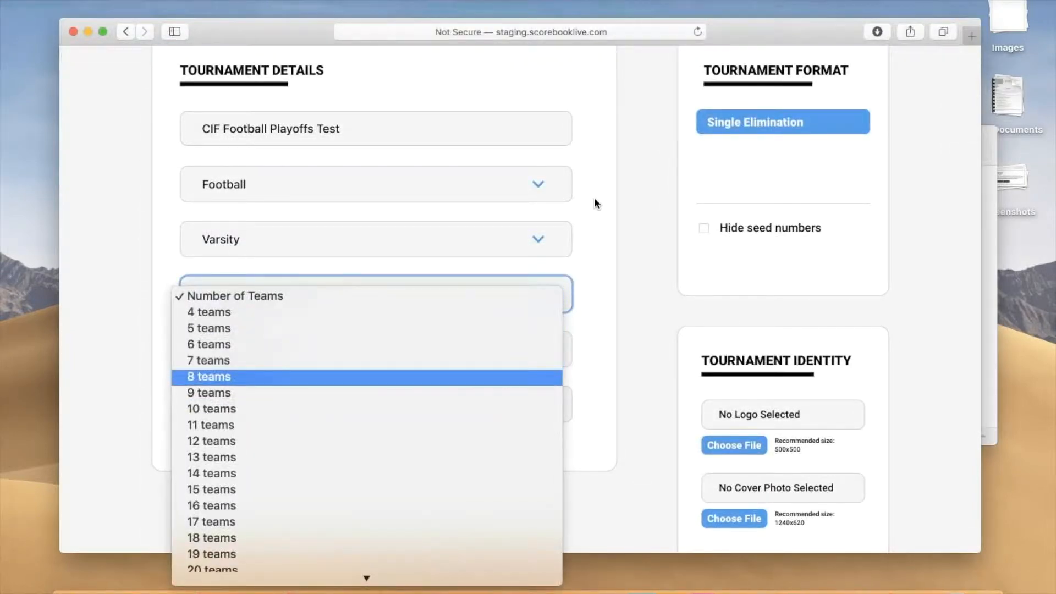
pyautogui.press('Return')
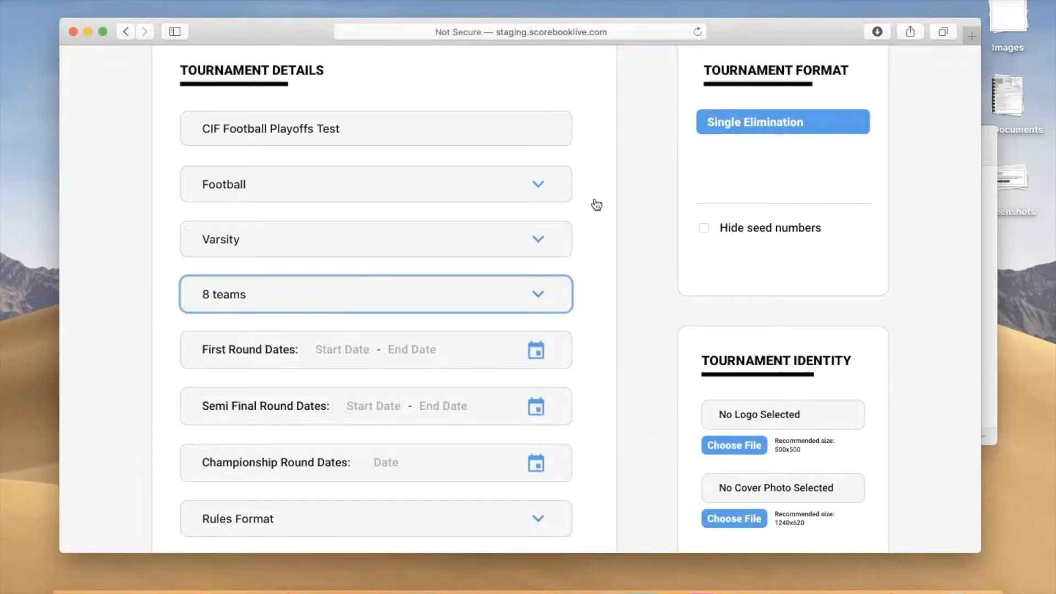
# Step: Set the first round dates to Sep 27 through Sep 28
pyautogui.press('Tab')
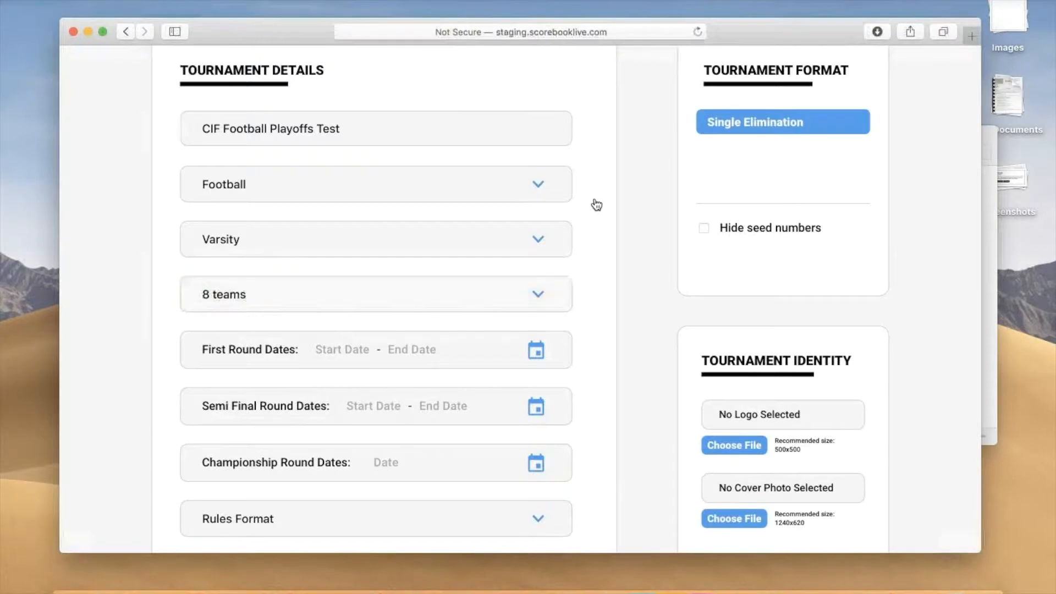
pyautogui.scroll(-3, 596, 205)
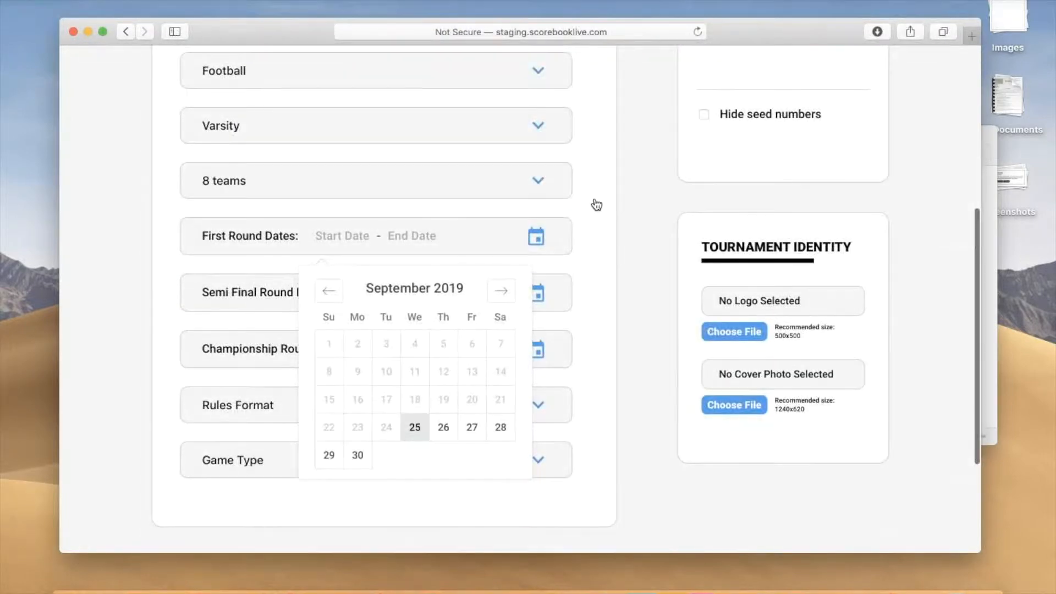
pyautogui.press('Right')
pyautogui.press('Right')
pyautogui.press('Return')
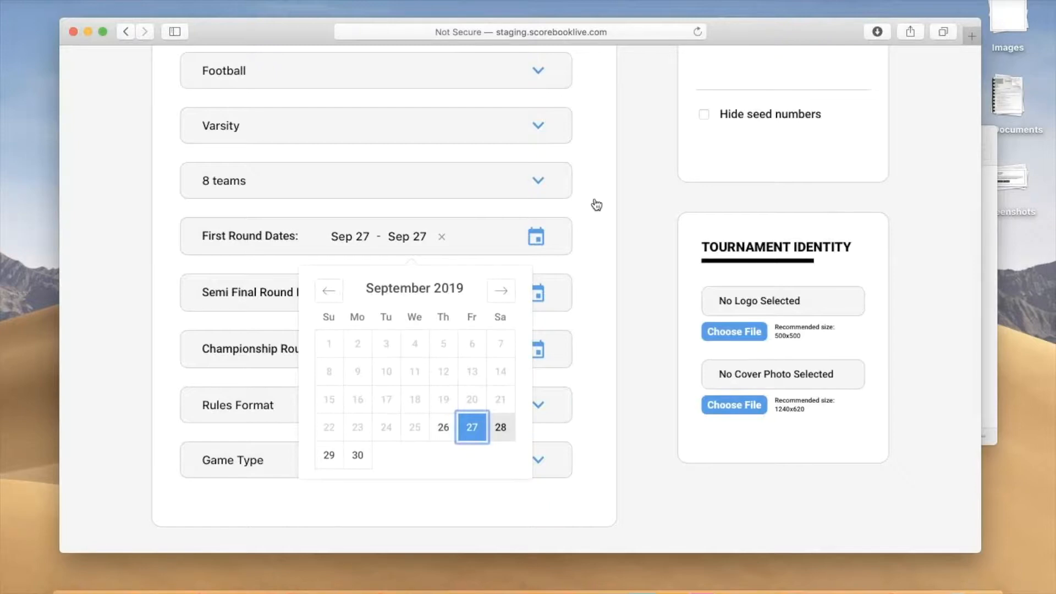
pyautogui.press('Return')
# Step: Set the semi final round dates to Sep 30 through Oct 1
pyautogui.press('Tab')
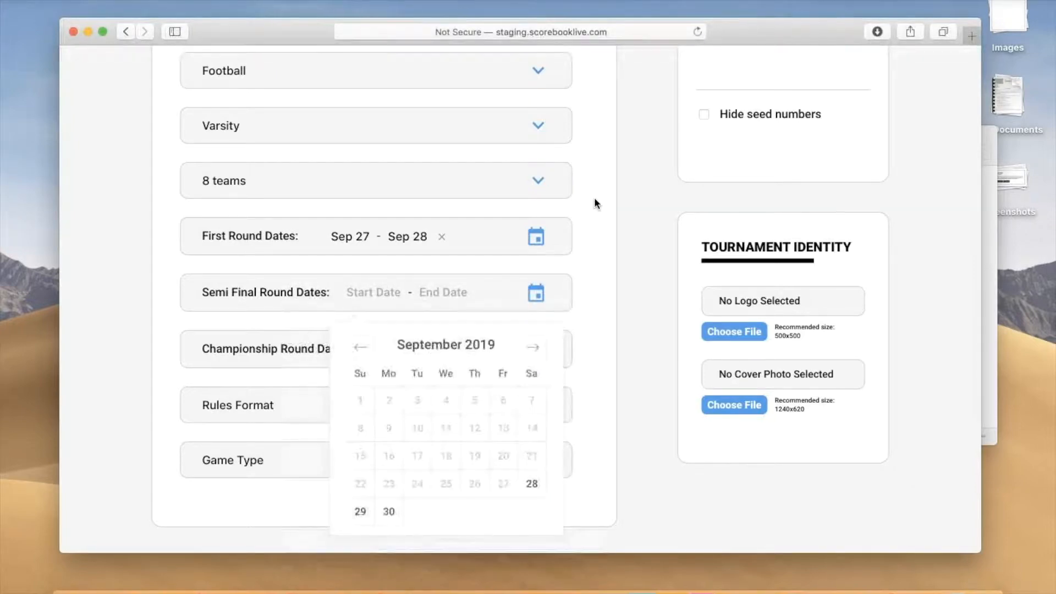
pyautogui.press('Return')
pyautogui.press('Right')
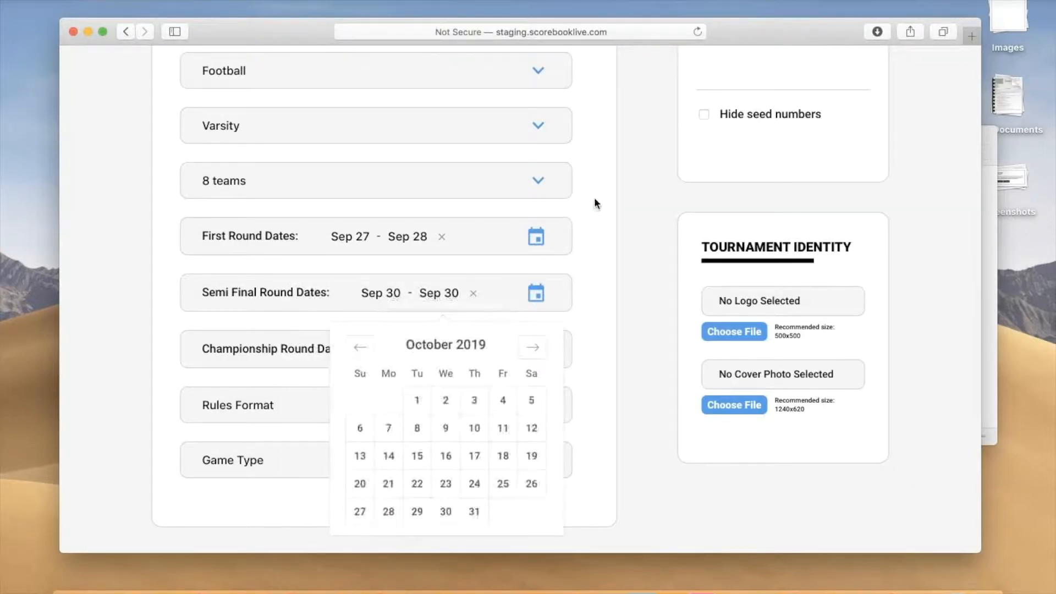
pyautogui.press('Return')
# Step: Set the championship round date to Oct 4
pyautogui.press('Tab')
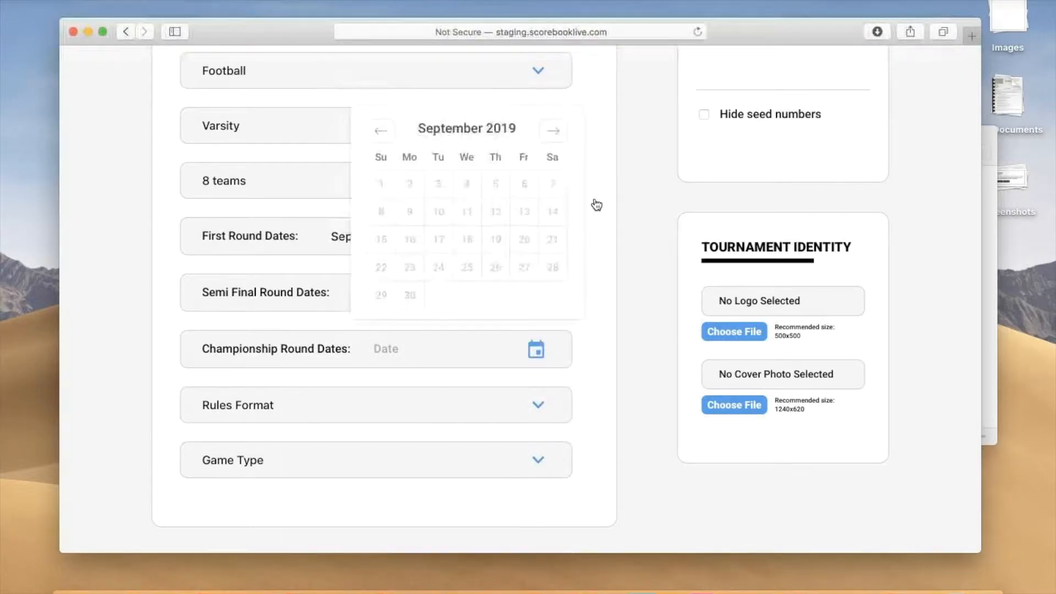
pyautogui.click(553, 131)
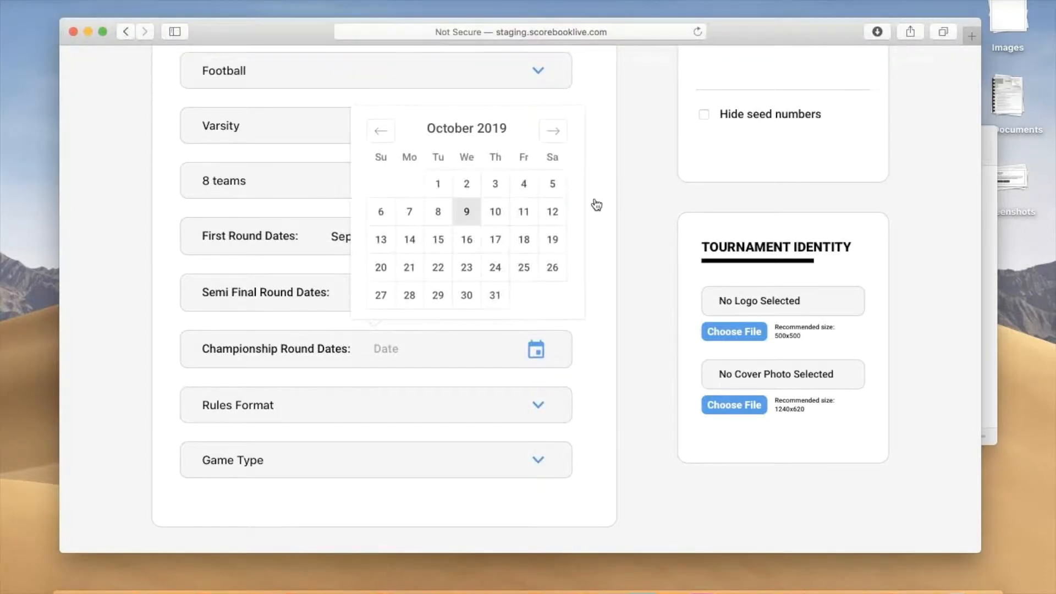
pyautogui.press('Return')
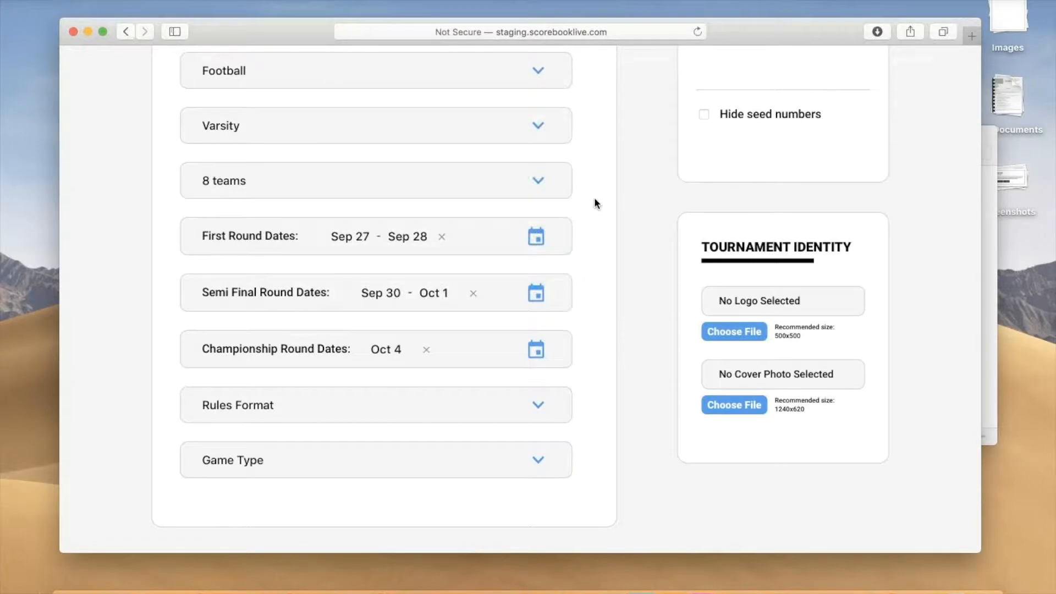
# Step: Choose High School as the tournament's rules format
pyautogui.press('Tab')
pyautogui.press('space')
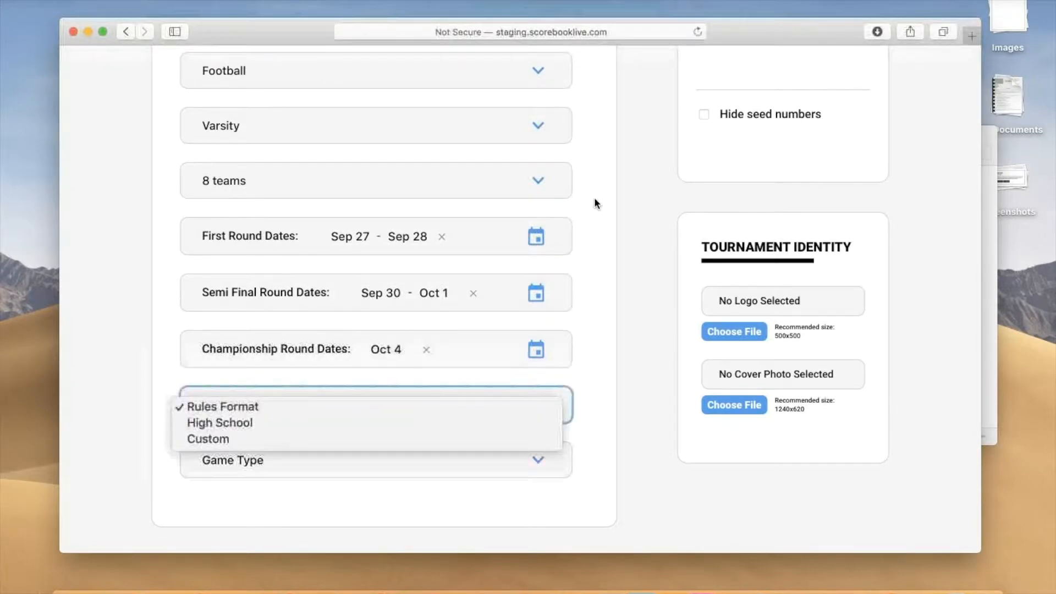
pyautogui.press('Down')
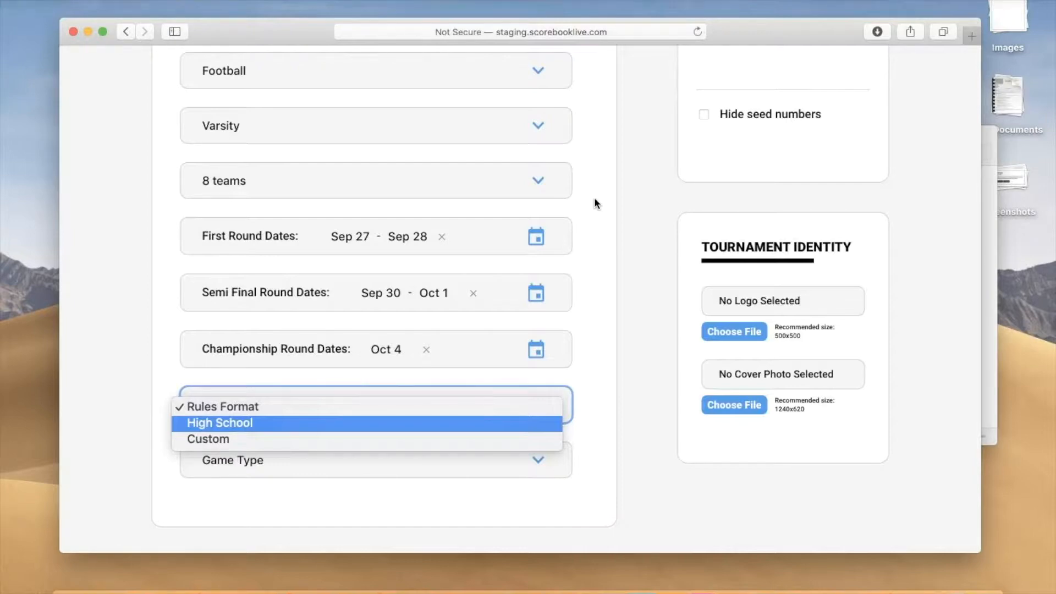
pyautogui.press('Return')
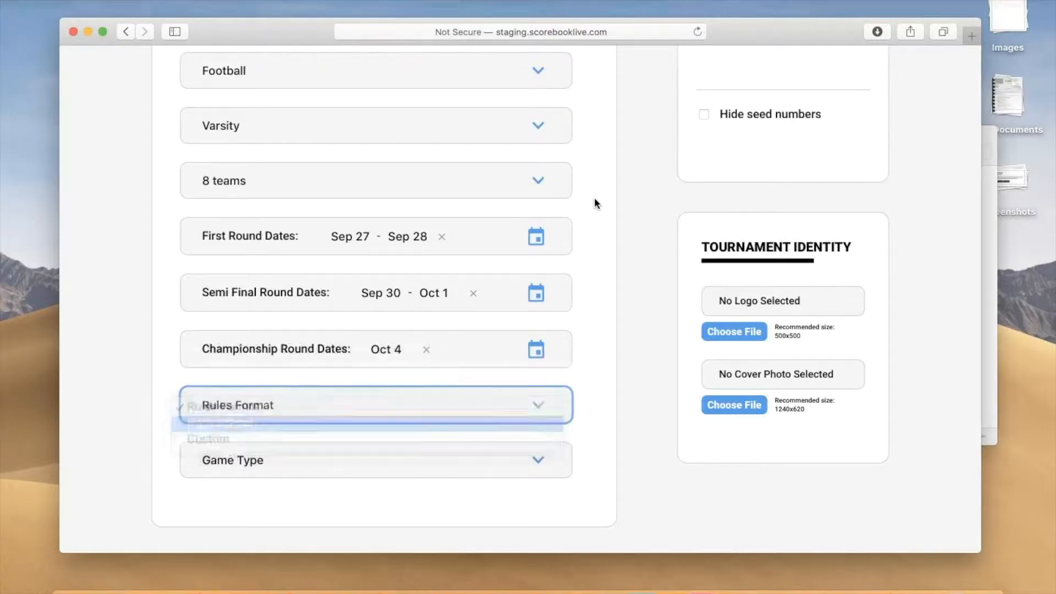
pyautogui.press('space')
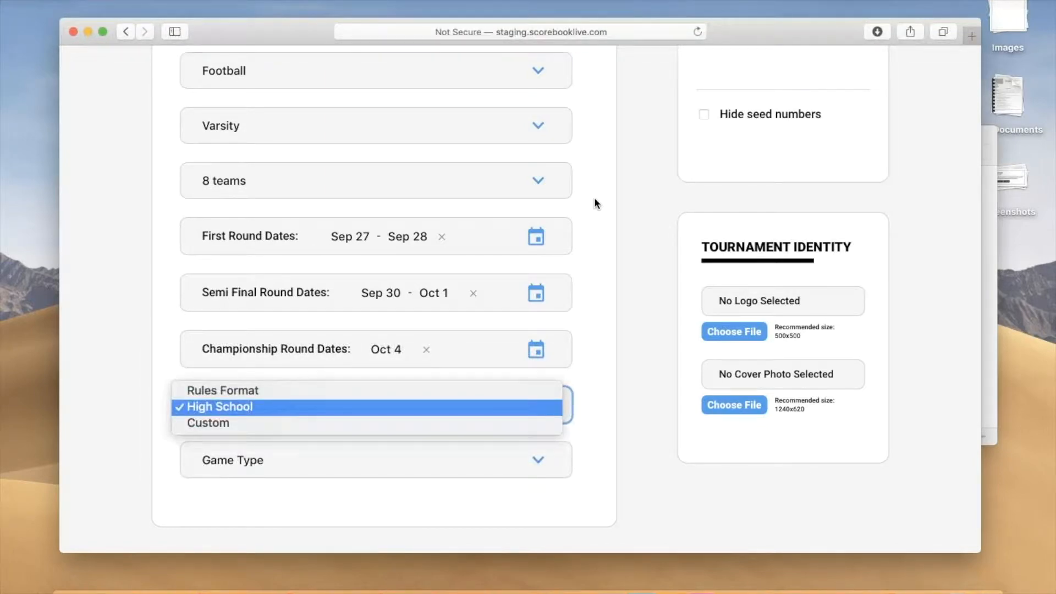
pyautogui.press('Return')
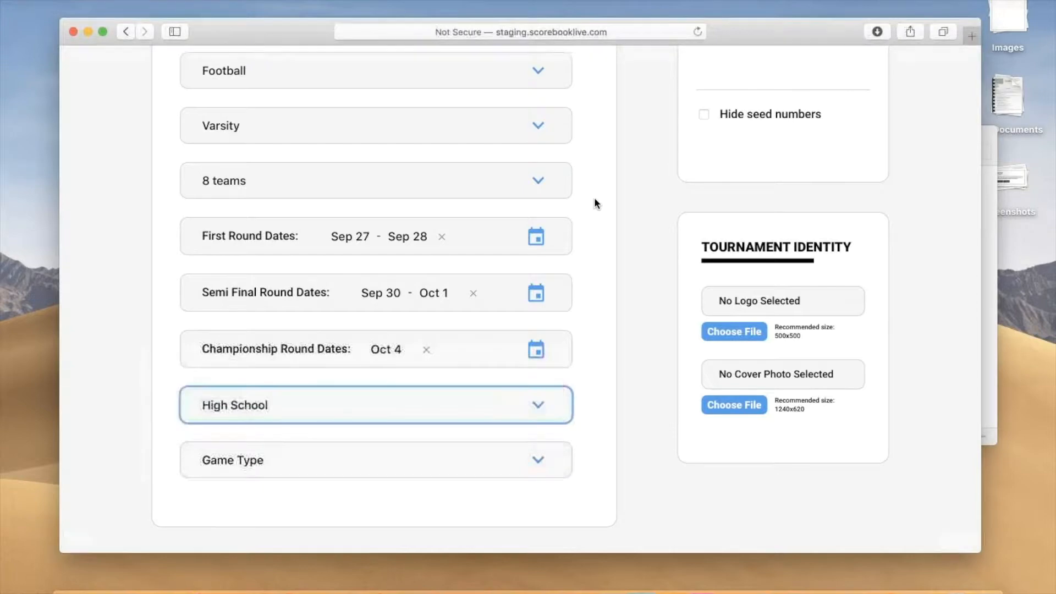
# Step: Set the tournament's game type to Playoffs
pyautogui.press('Tab')
pyautogui.press('space')
pyautogui.press('Down')
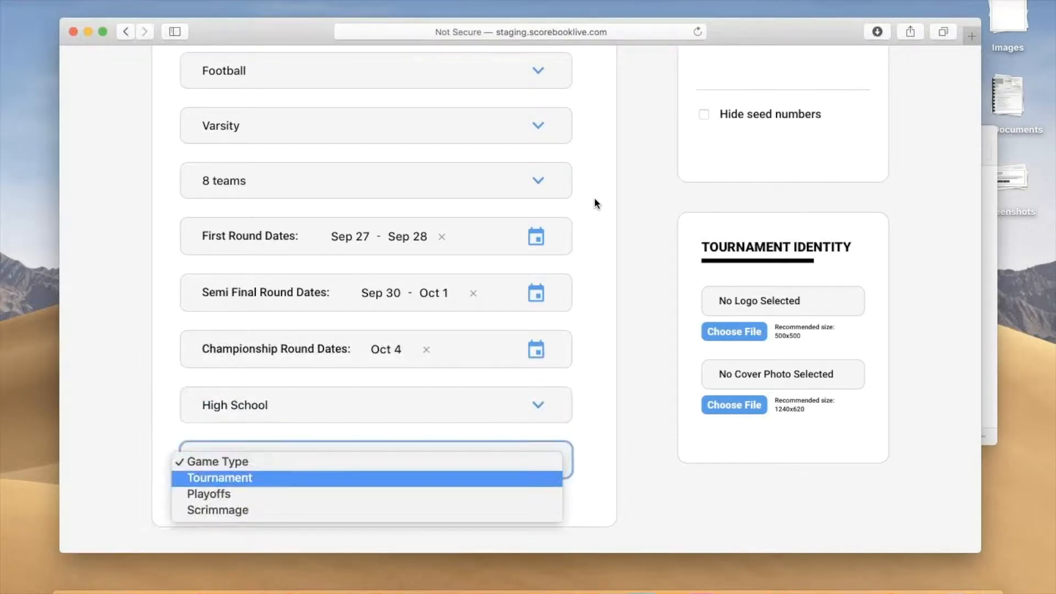
pyautogui.press('Down')
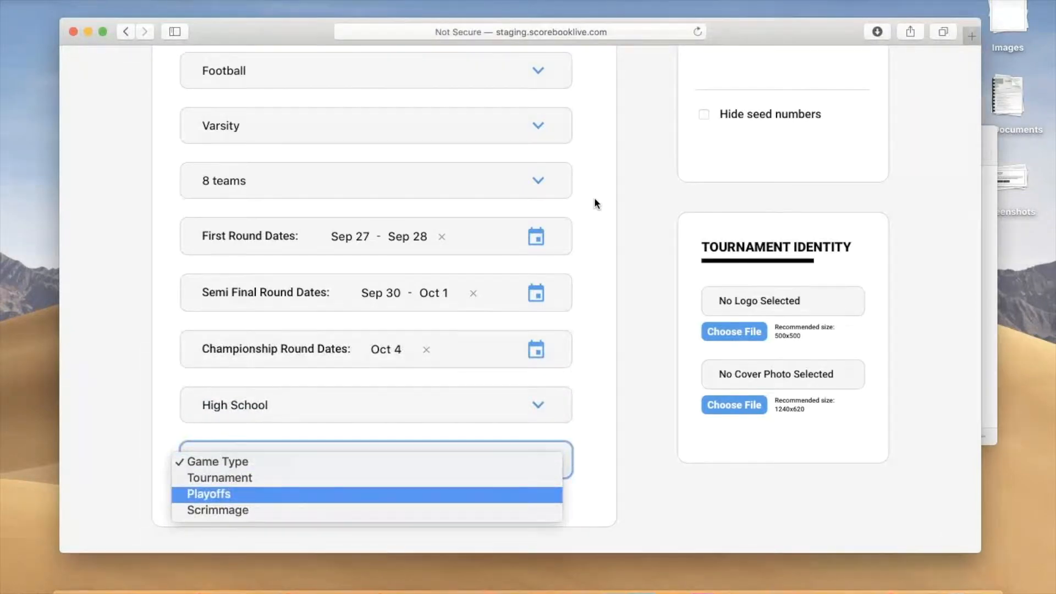
pyautogui.press('Return')
# Step: Review the filled-in tournament details along with the tournament format and identity options
pyautogui.scroll(6, 594, 197)
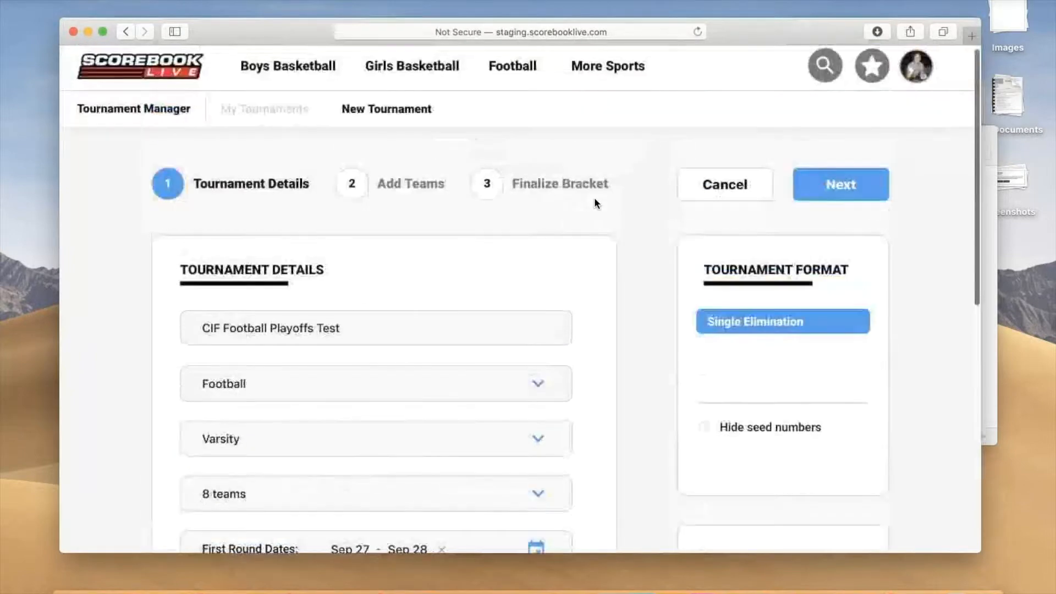
pyautogui.scroll(-7, 593, 197)
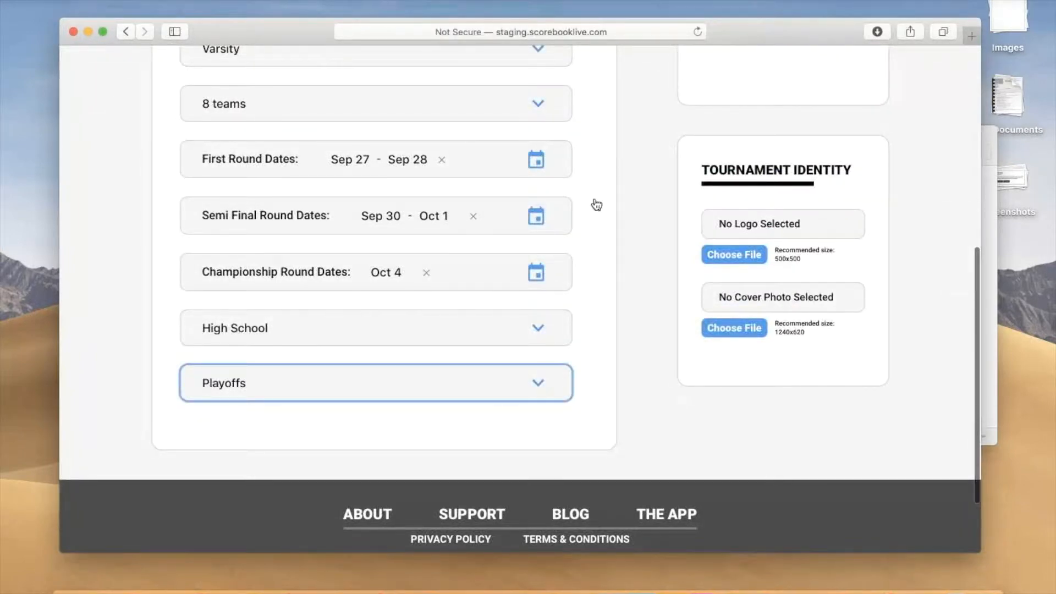
pyautogui.scroll(8, 595, 201)
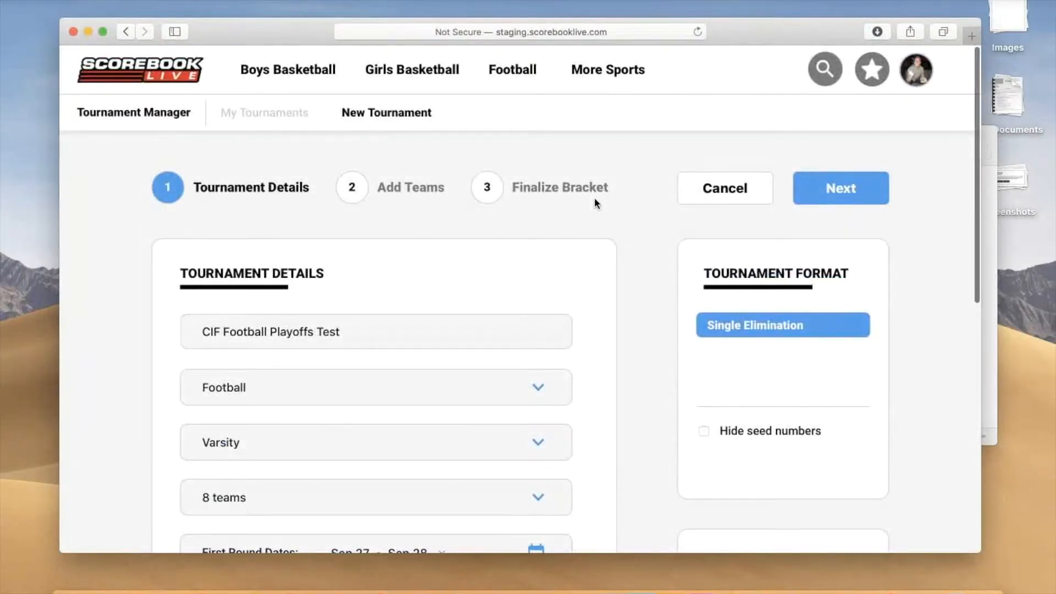
pyautogui.scroll(-1, 595, 201)
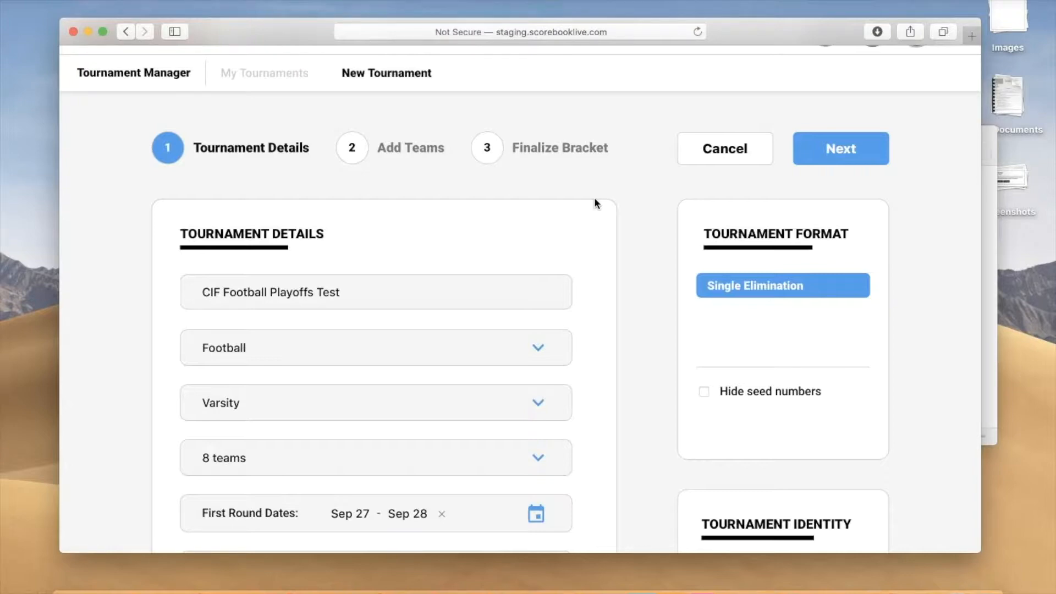
pyautogui.scroll(-5, 594, 203)
pyautogui.scroll(5, 595, 199)
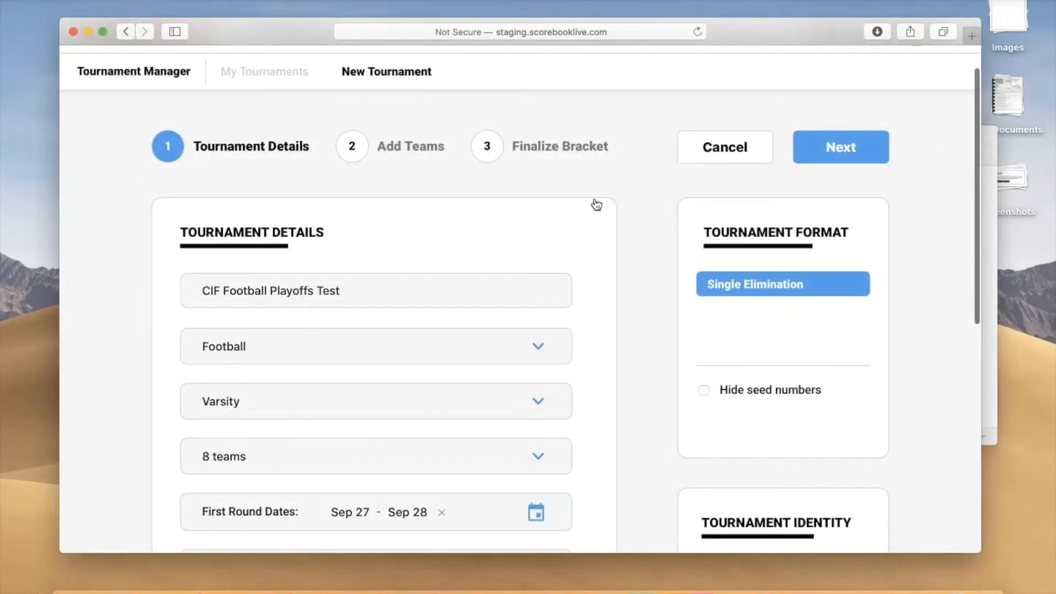
# Step: Continue from the tournament details to the Add Teams stage and look over the team slots
pyautogui.press('super+r')
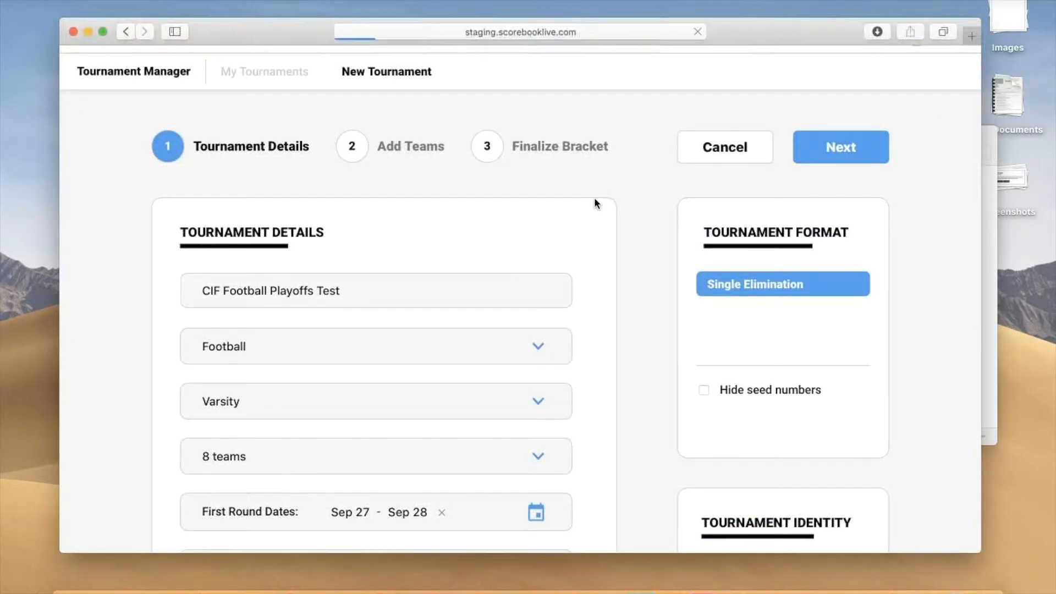
pyautogui.scroll(-4, 593, 202)
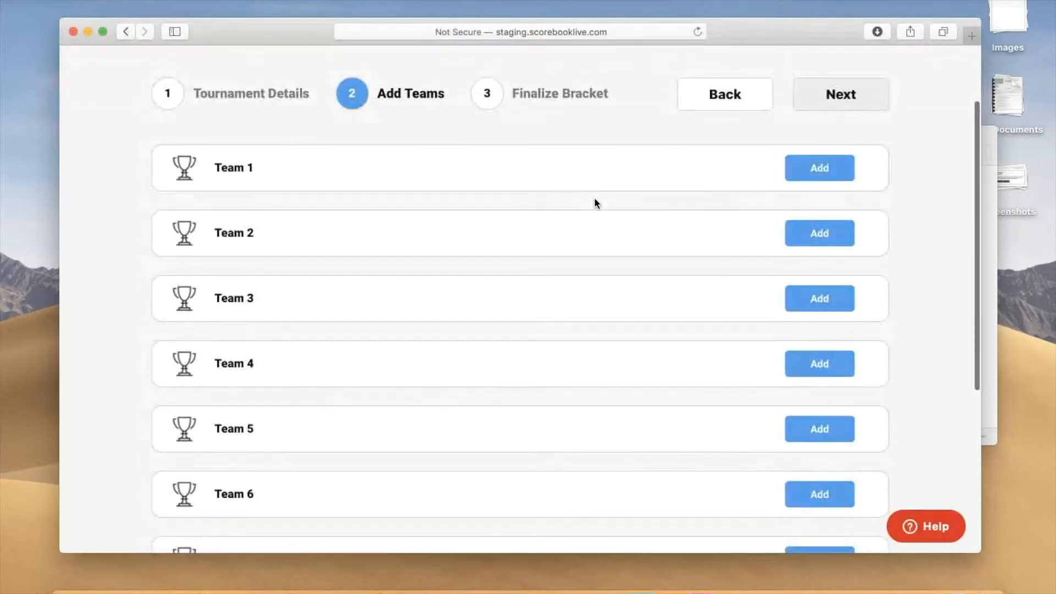
pyautogui.scroll(-3, 594, 202)
pyautogui.scroll(-4, 594, 200)
pyautogui.scroll(5, 594, 201)
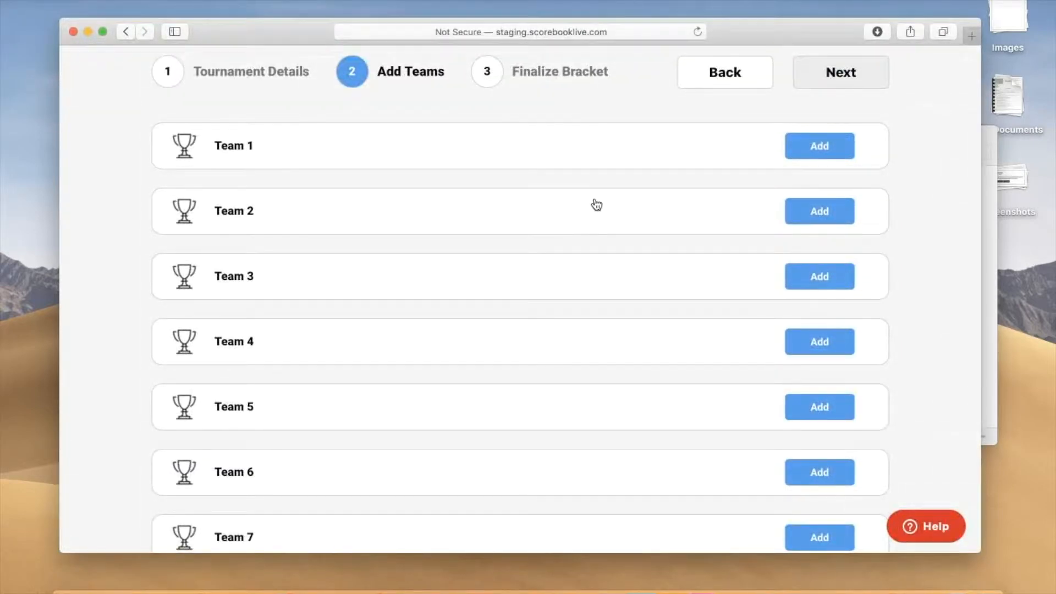
# Step: Add the Mater Dei Monarchs as Team 1 and the St. John Bosco Braves as Team 2
pyautogui.click(594, 199)
pyautogui.write('mater')
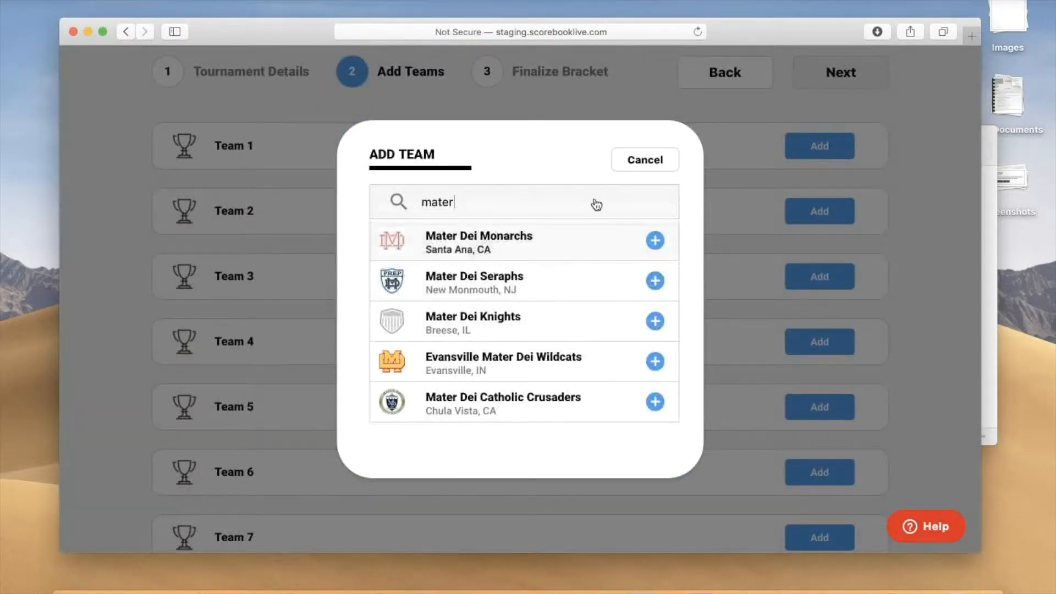
pyautogui.press('Return')
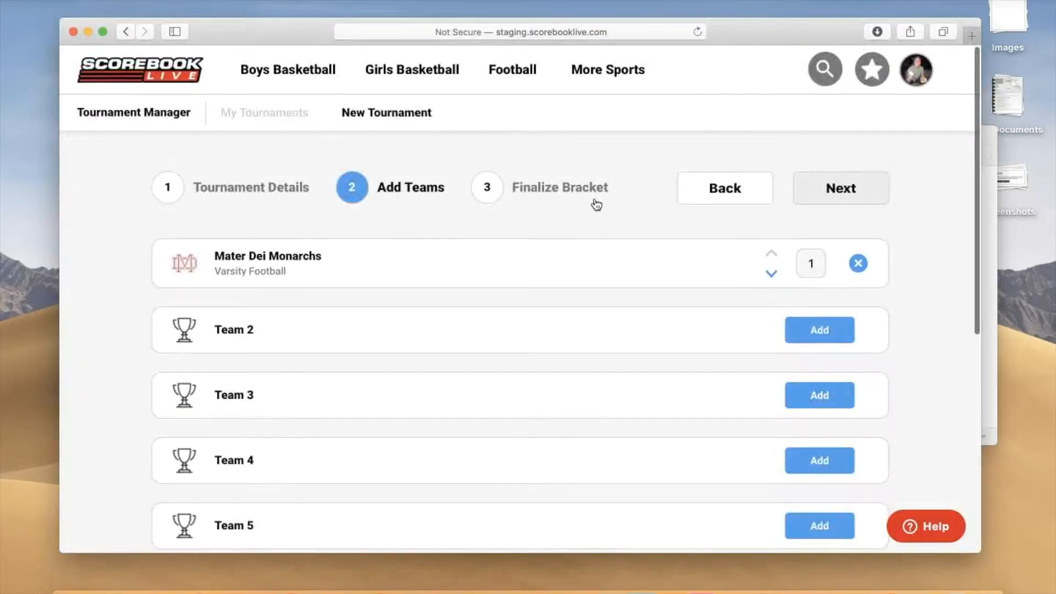
pyautogui.write('st john bosco')
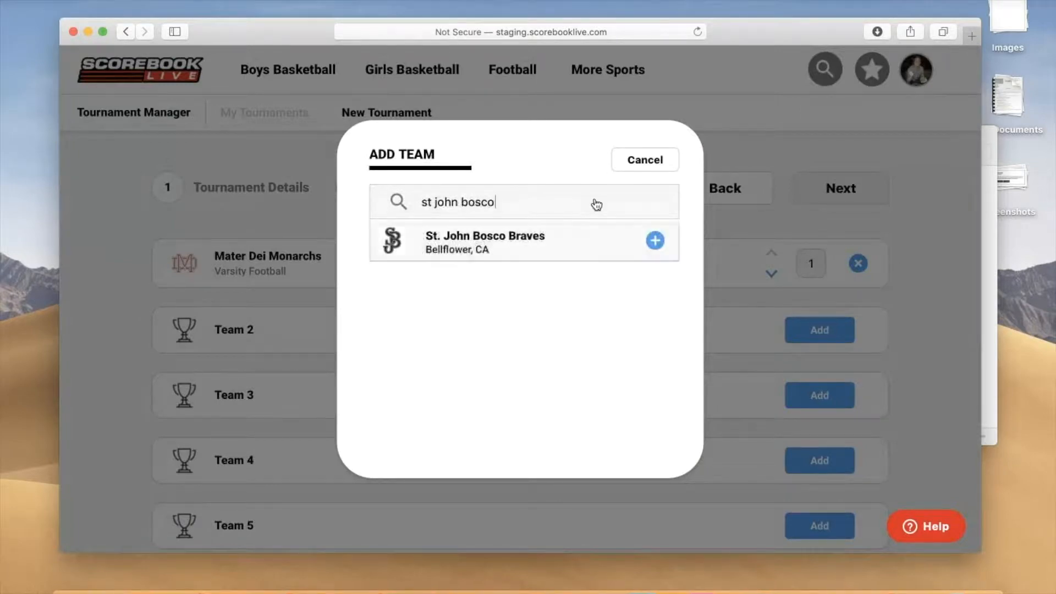
pyautogui.press('Return')
# Step: Add the De La Salle Spartans from Concord, CA as Team 3 and the Folsom Bulldogs as Team 4
pyautogui.scroll(-3, 594, 198)
pyautogui.click(596, 205)
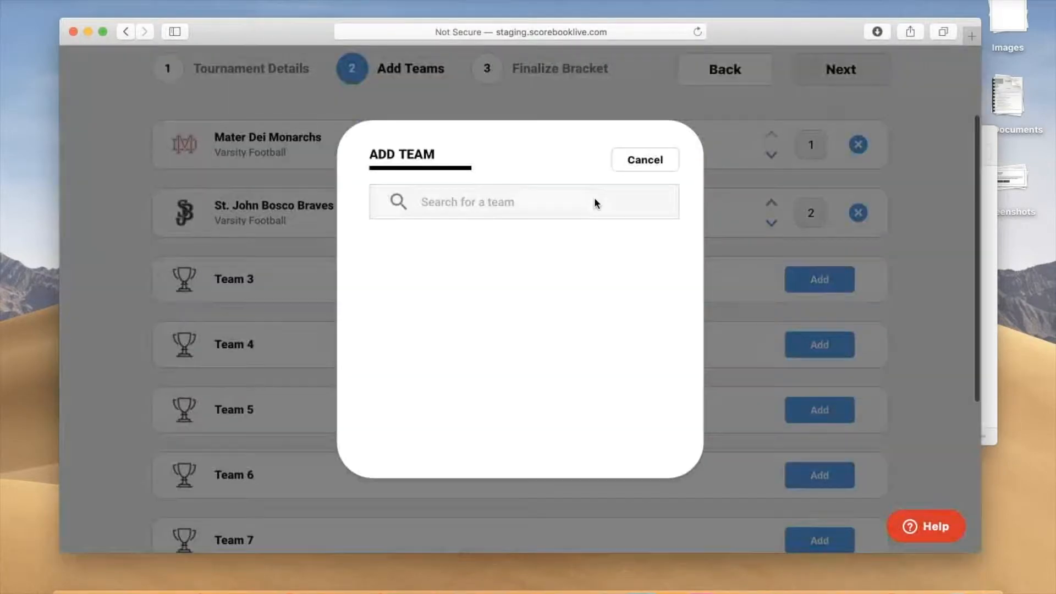
pyautogui.write('de la salle')
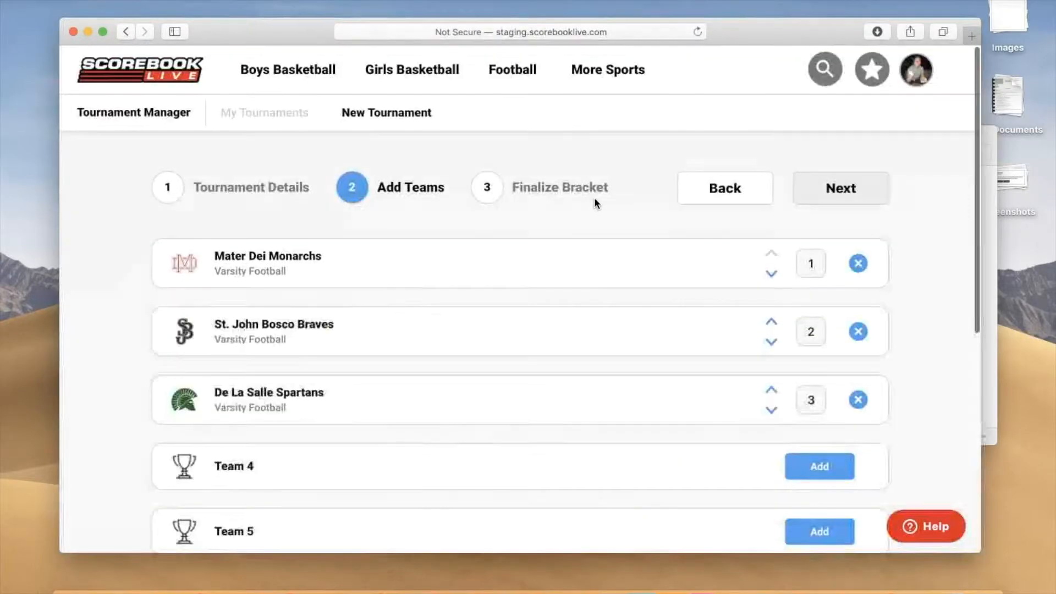
pyautogui.scroll(-3, 597, 204)
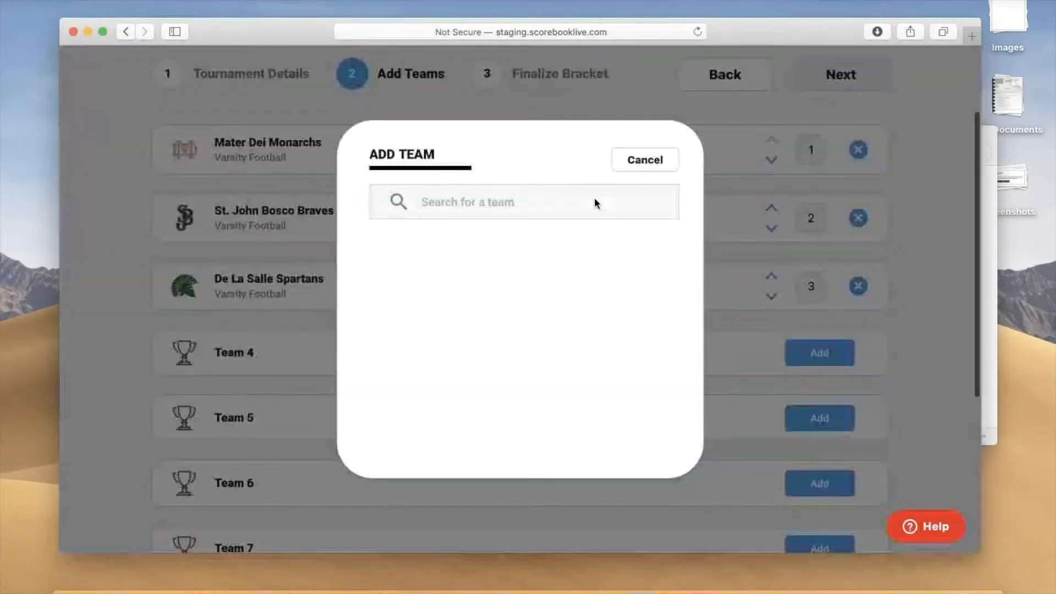
pyautogui.write('folsom')
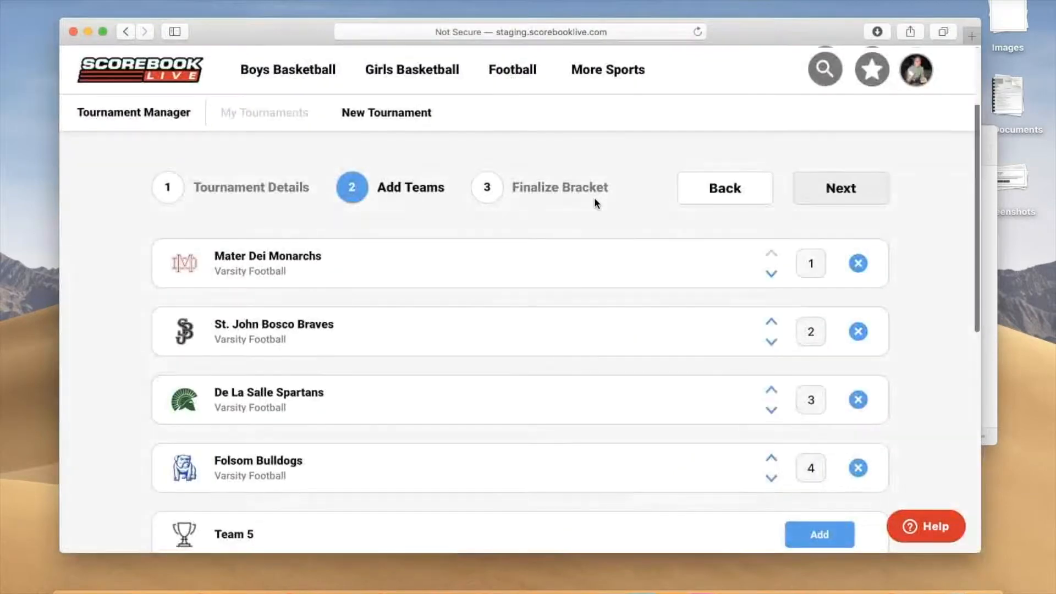
# Step: Search for "torrey" and add the Torrey Pines Falcons as Team 5
pyautogui.scroll(-3, 596, 204)
pyautogui.scroll(-3, 596, 204)
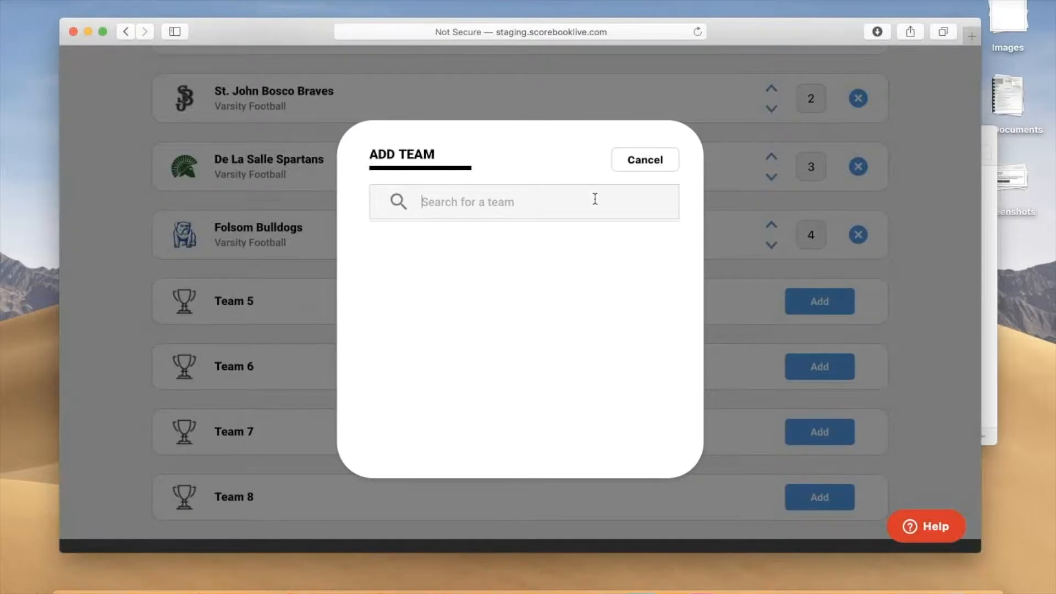
pyautogui.scroll(-3, 595, 198)
pyautogui.scroll(3, 595, 199)
pyautogui.write('torrey')
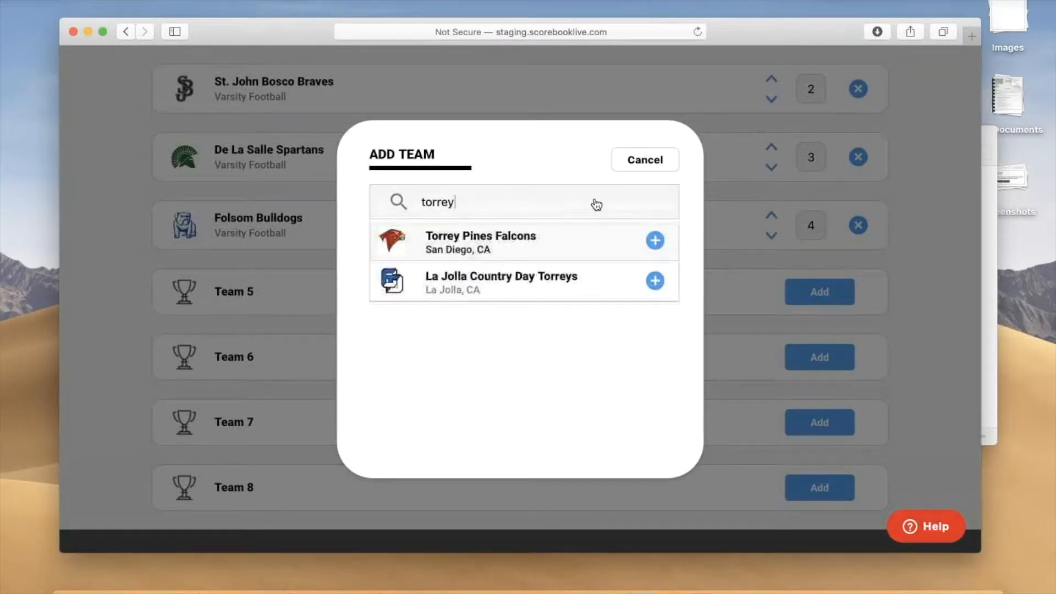
pyautogui.press('Return')
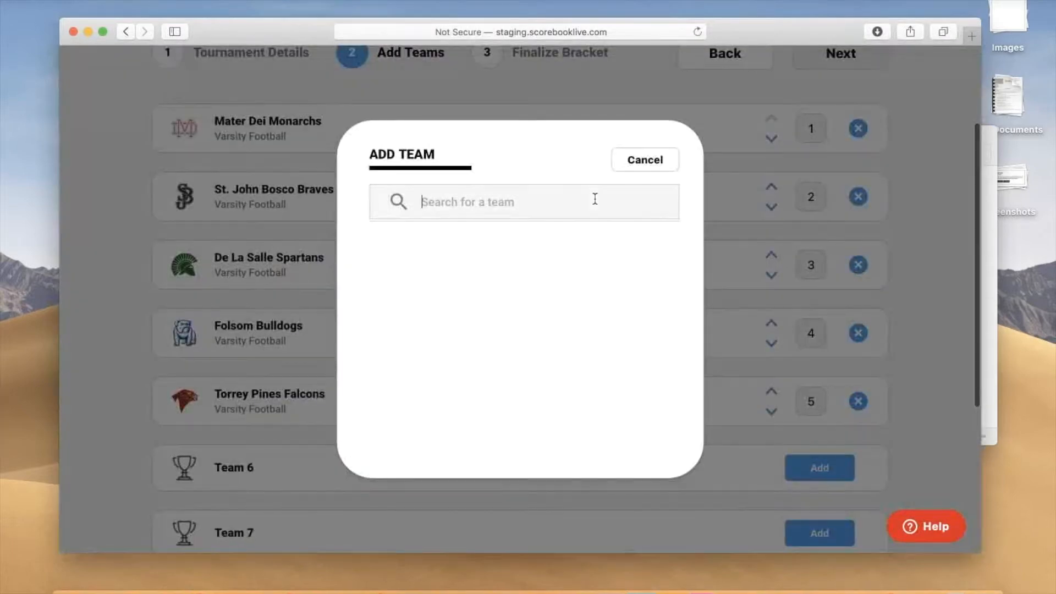
# Step: Add the Helix Highlanders as Team 6 and the JSerra Catholic Lions as Team 7
pyautogui.write('helix')
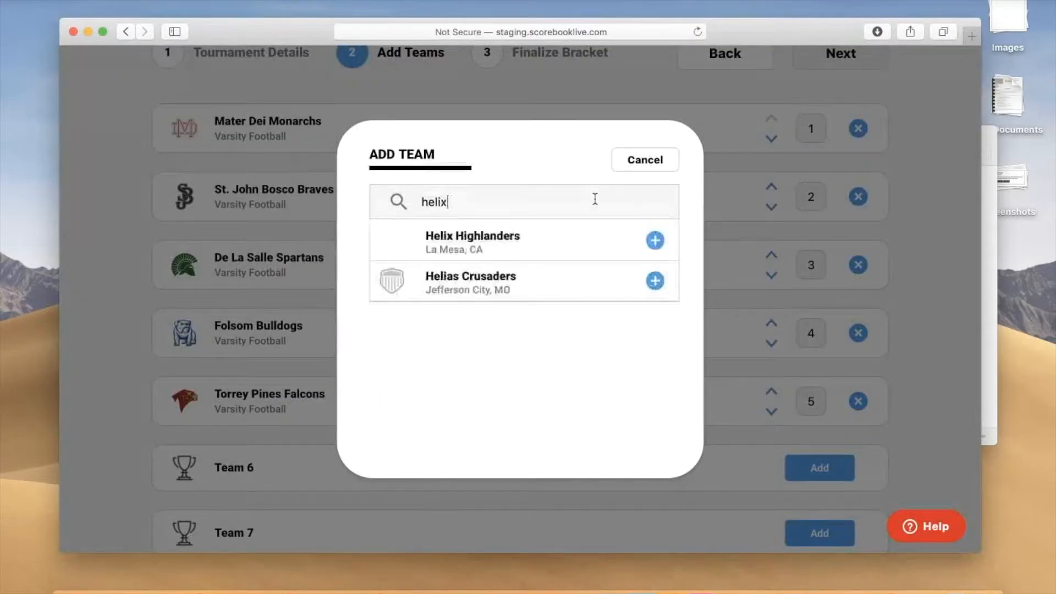
pyautogui.press('Return')
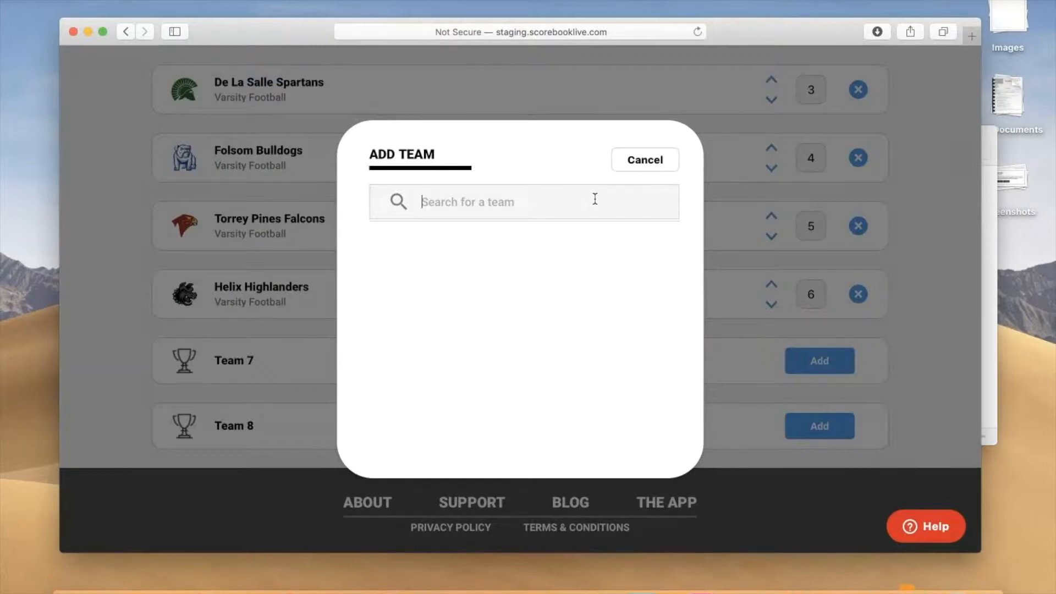
pyautogui.click(596, 203)
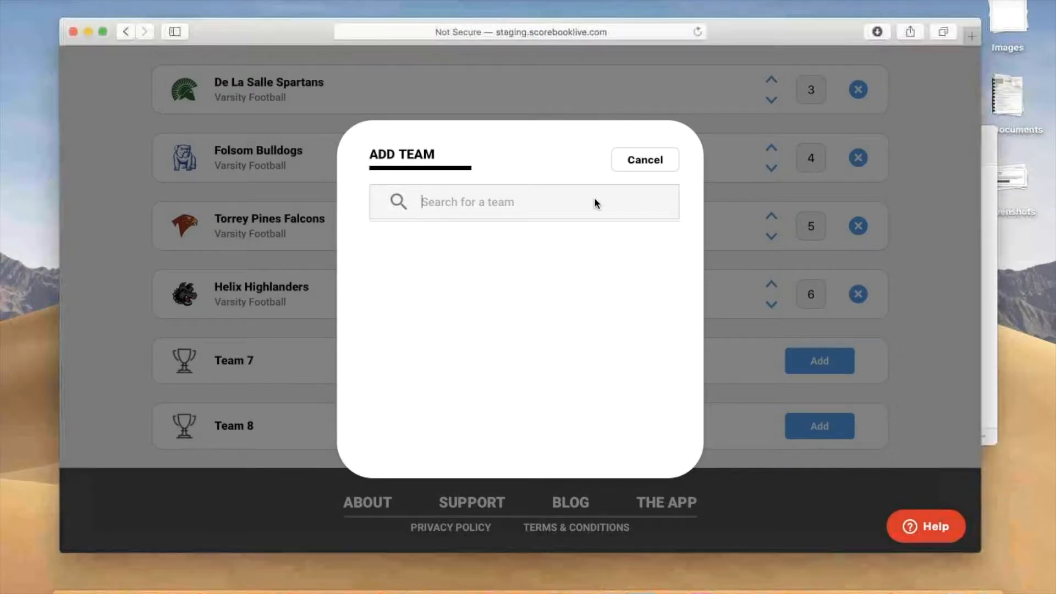
pyautogui.write('jserra')
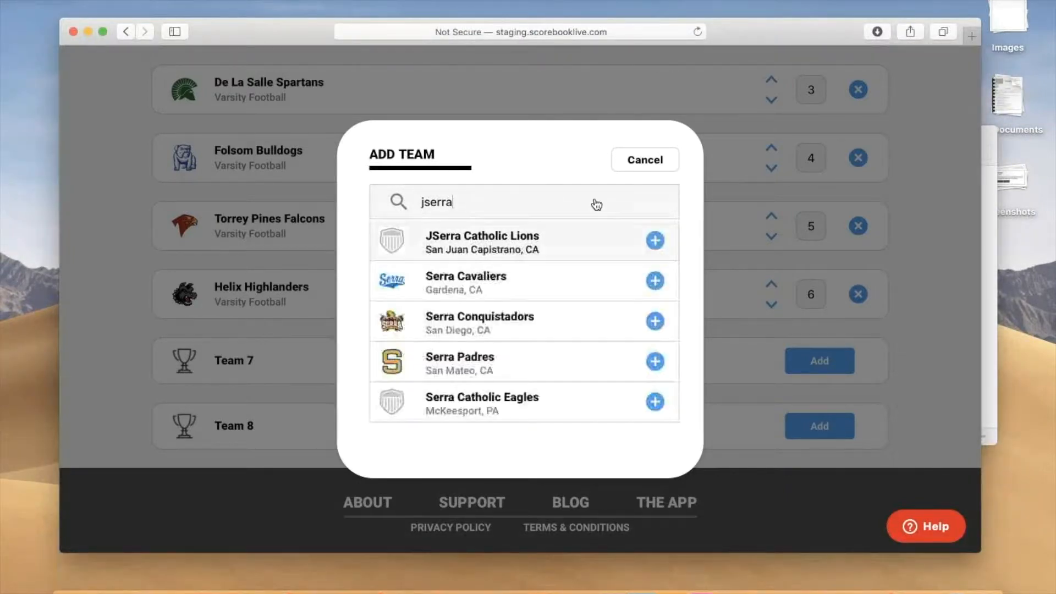
pyautogui.press('Return')
# Step: Search for "orange lutheran" and add the Orange Lutheran Lancers as Team 8
pyautogui.scroll(-5, 597, 205)
pyautogui.click(819, 445)
pyautogui.click(595, 199)
pyautogui.write('oran')
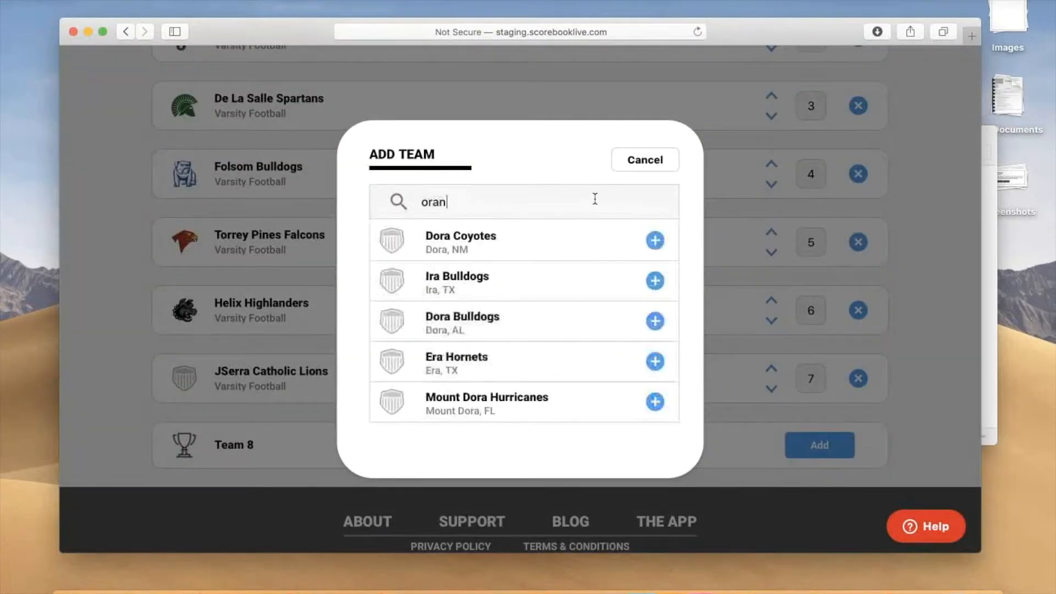
pyautogui.write('ge lutheran')
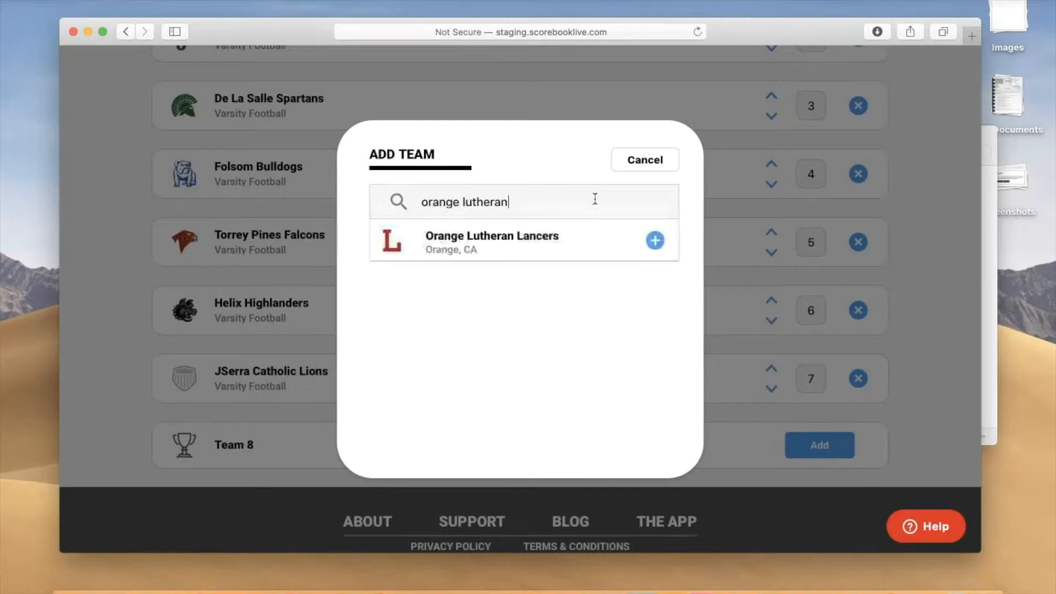
pyautogui.press('Return')
# Step: Check the seeding order of the added teams and continue to the Finalize Bracket stage
pyautogui.scroll(-5, 596, 203)
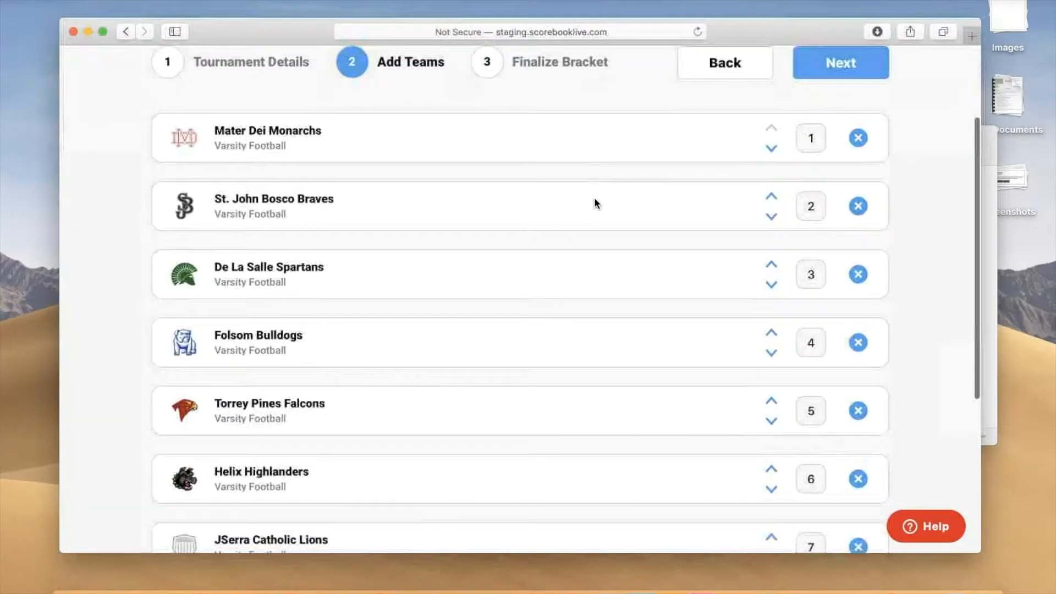
pyautogui.scroll(5, 595, 204)
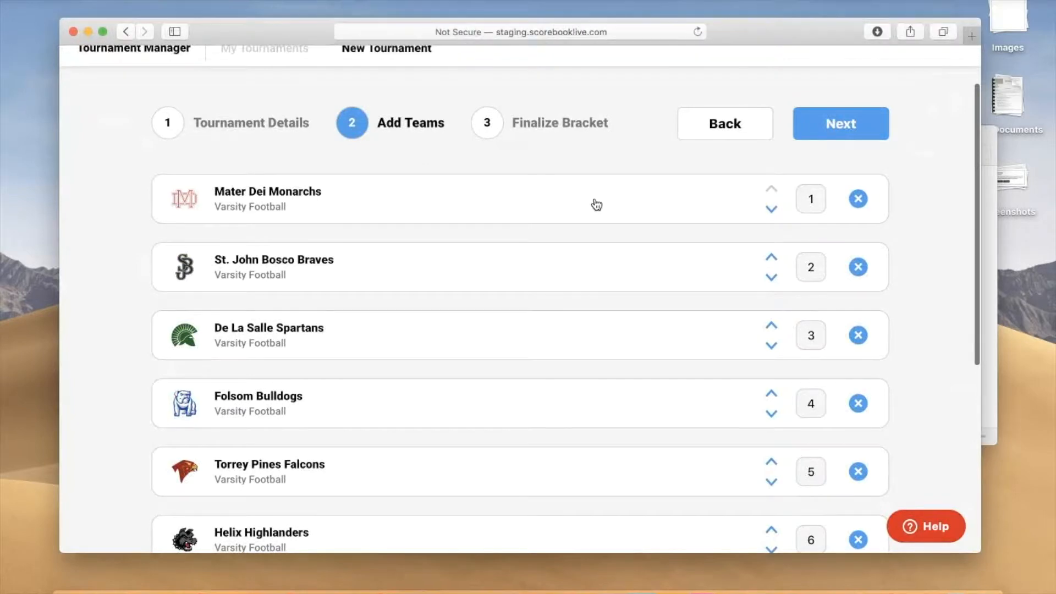
pyautogui.scroll(-1, 596, 204)
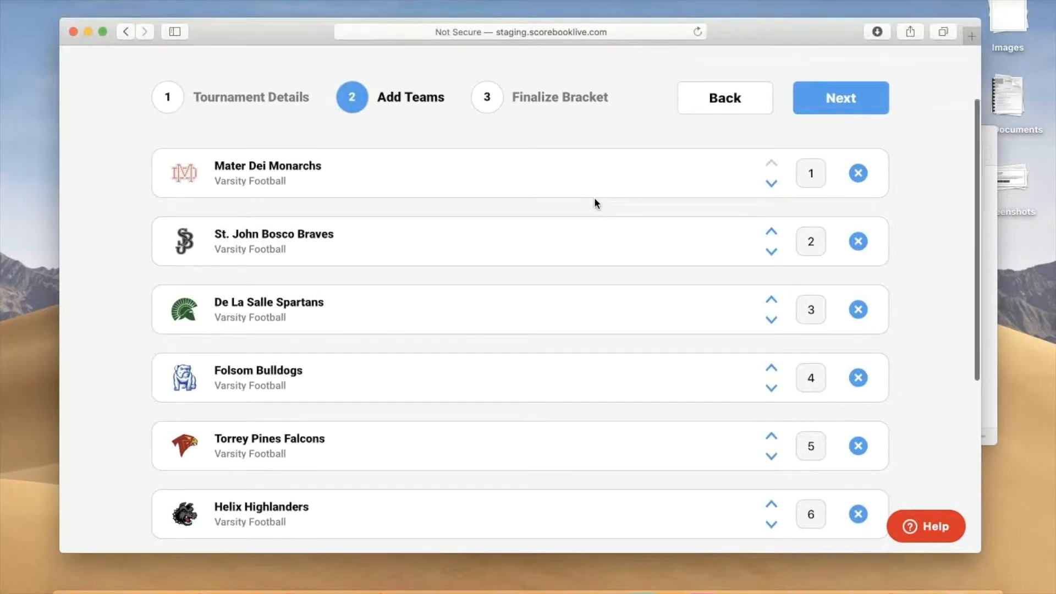
pyautogui.scroll(-5, 596, 204)
pyautogui.scroll(6, 596, 204)
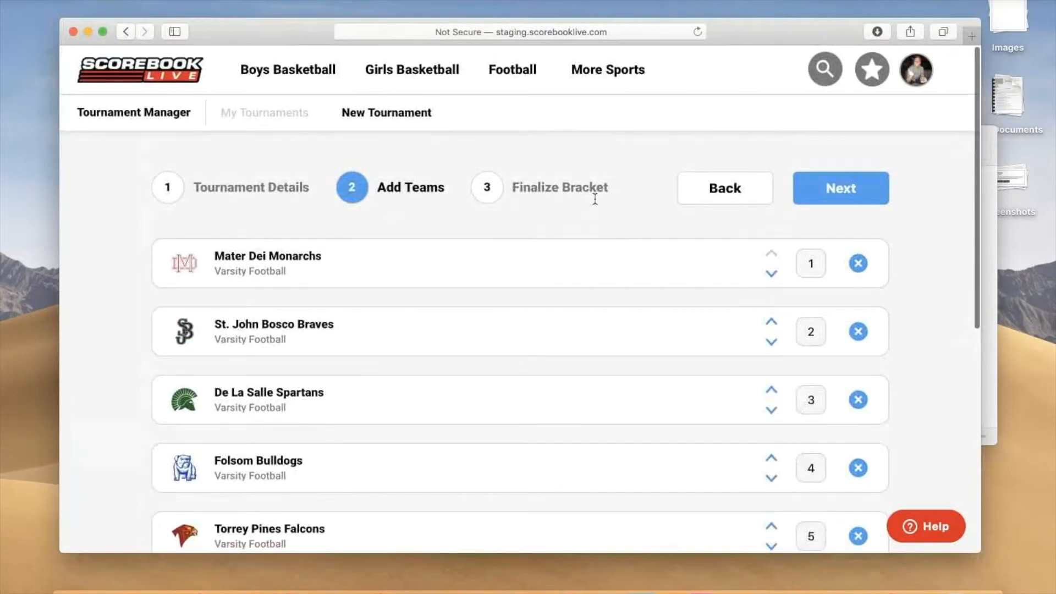
pyautogui.click(596, 205)
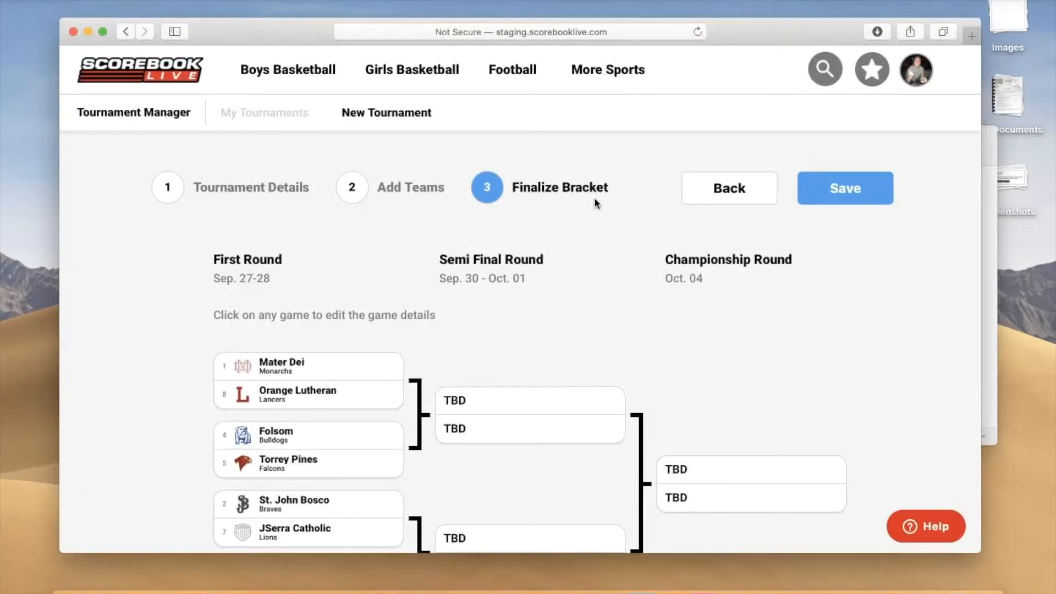
# Step: Examine the bracket and the editable game details of the Mater Dei versus Orange Lutheran first-round matchup
pyautogui.scroll(-4, 596, 204)
pyautogui.scroll(-2, 596, 204)
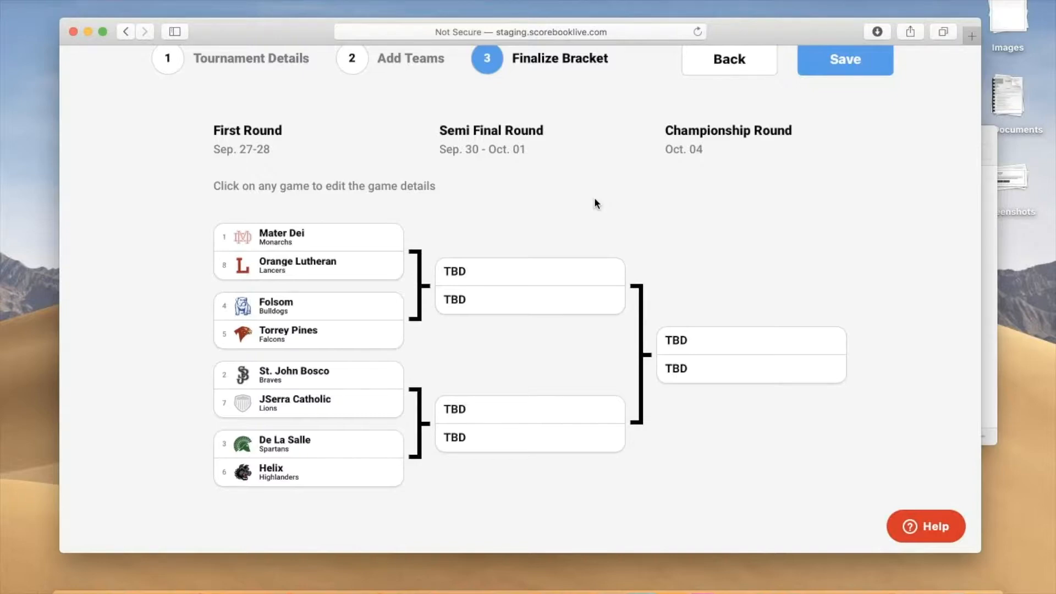
pyautogui.scroll(2, 595, 203)
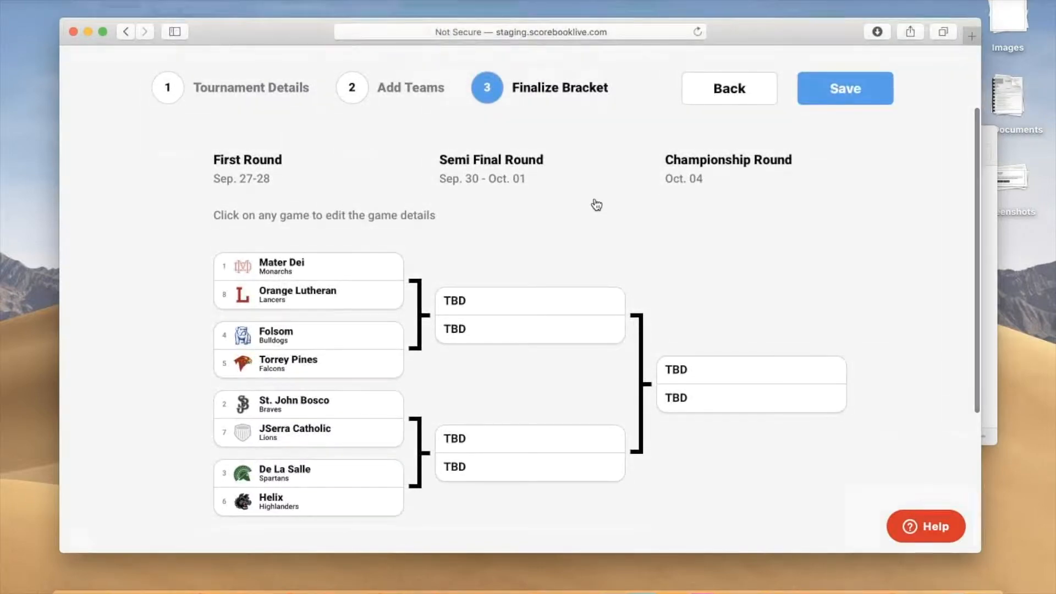
pyautogui.click(596, 204)
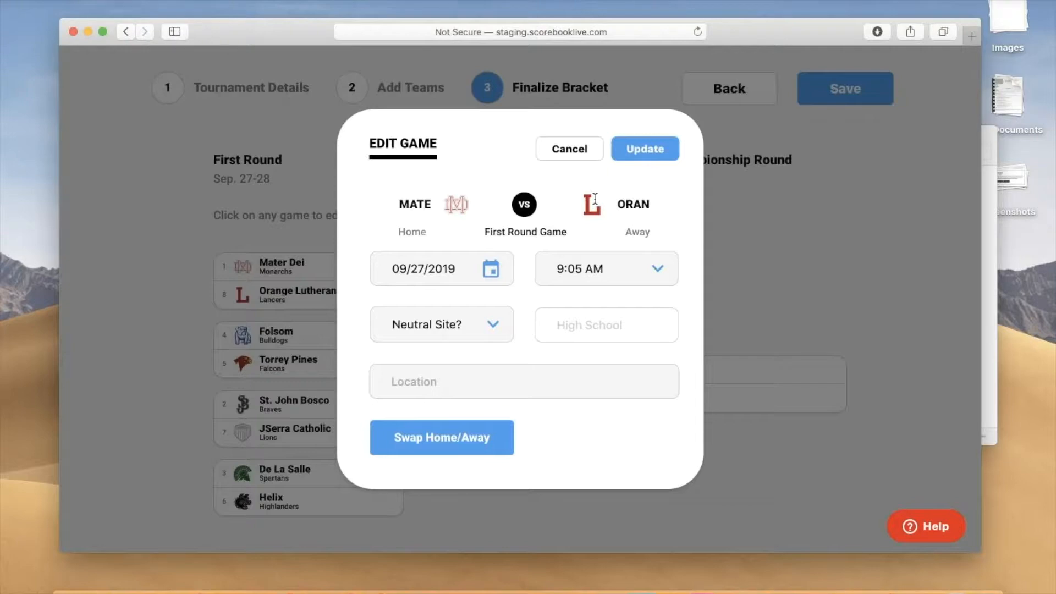
pyautogui.press('Tab')
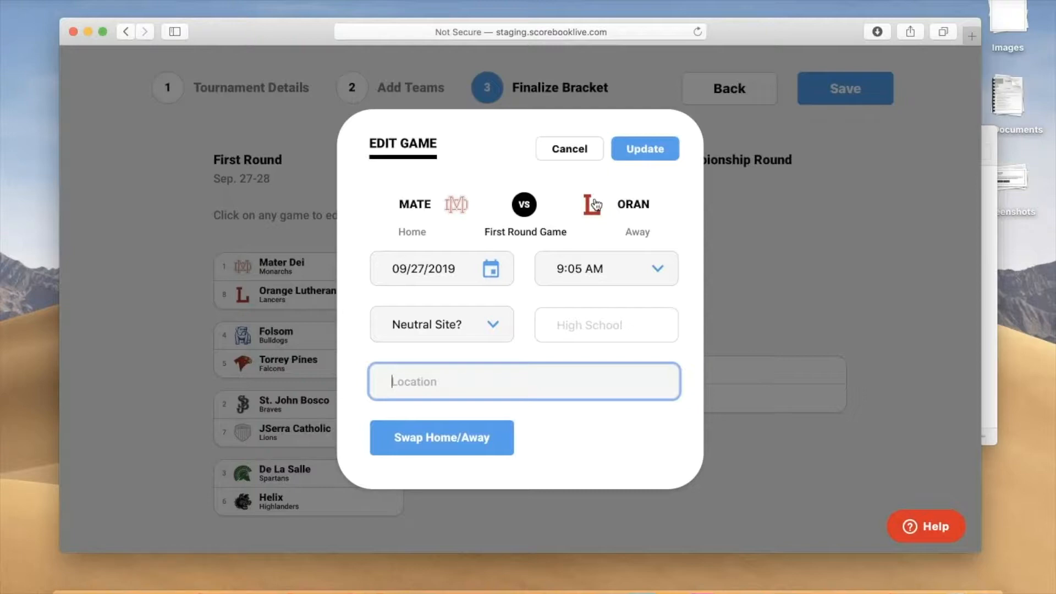
pyautogui.press('Escape')
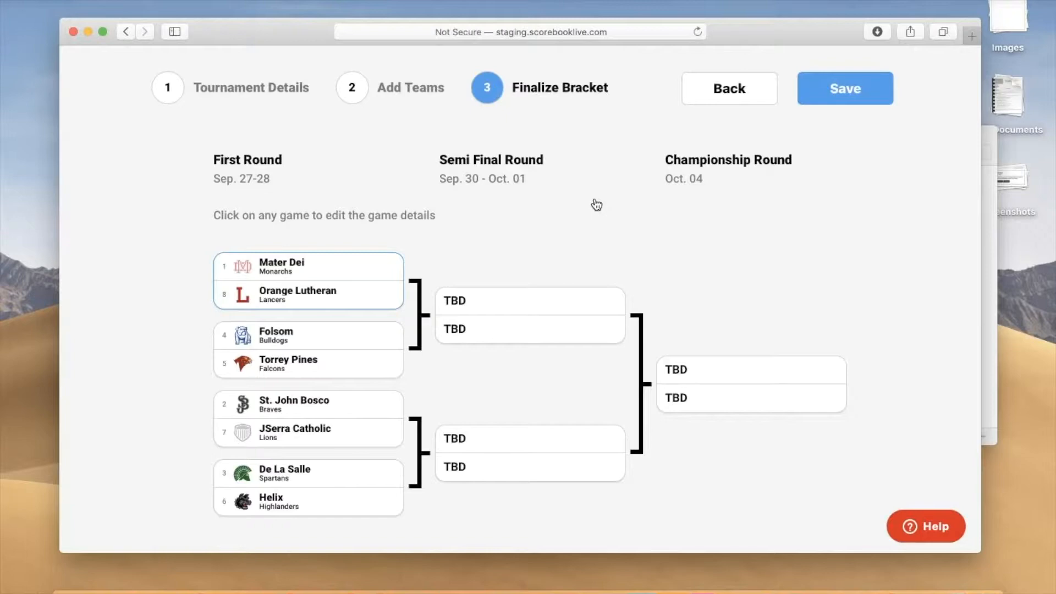
# Step: Look over the finished bracket once more and save the tournament
pyautogui.scroll(-3, 596, 205)
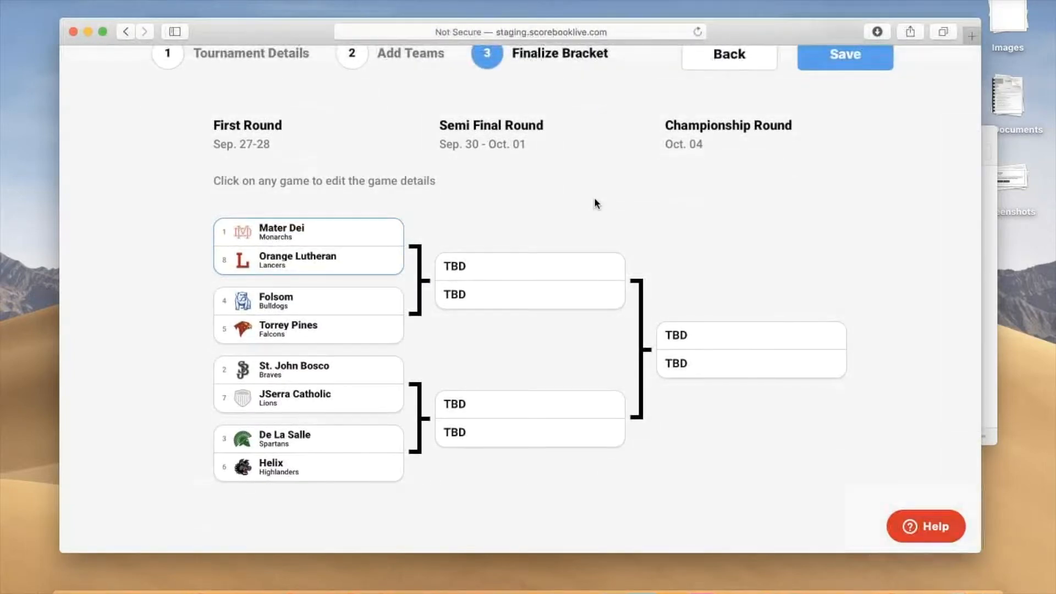
pyautogui.scroll(3, 596, 204)
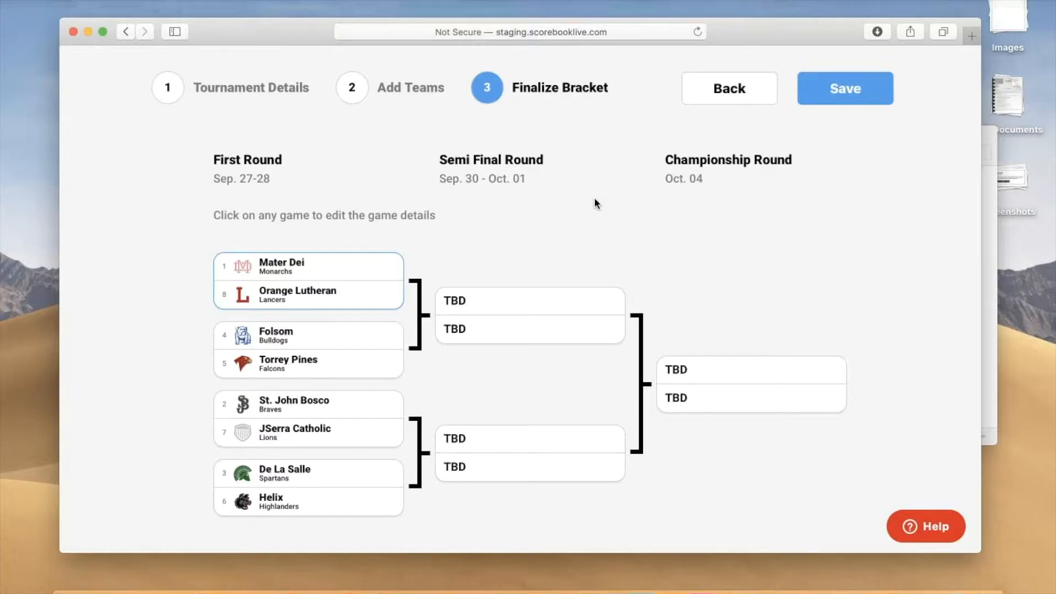
pyautogui.scroll(5, 597, 204)
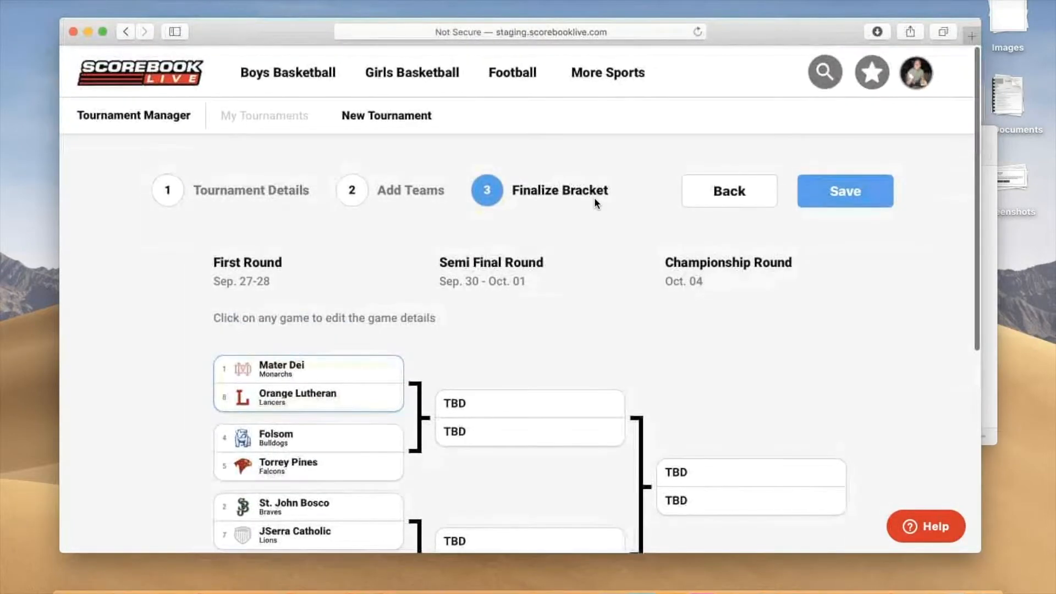
pyautogui.scroll(-5, 597, 204)
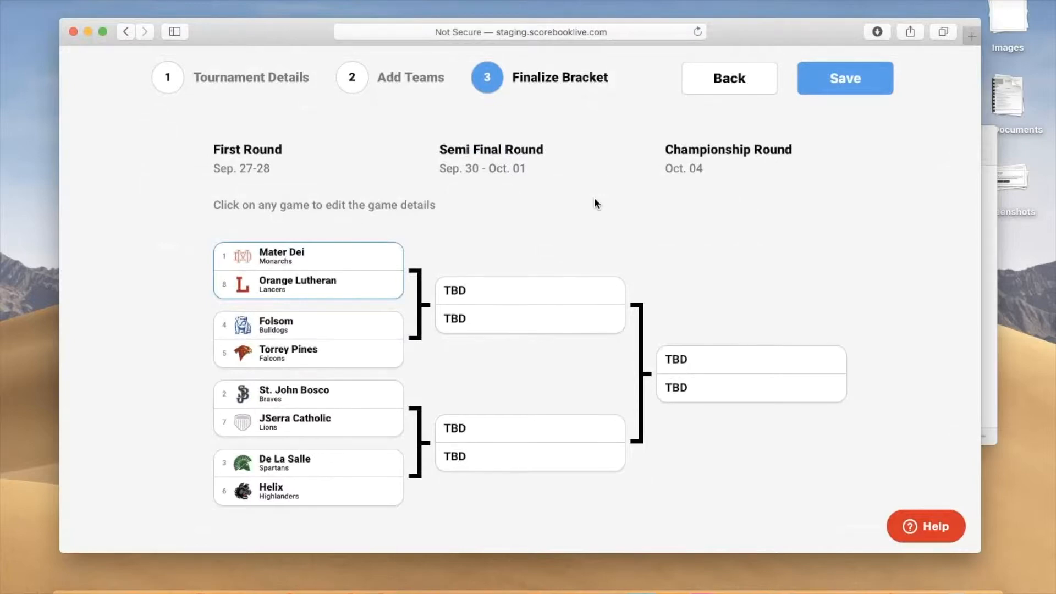
pyautogui.scroll(5, 597, 203)
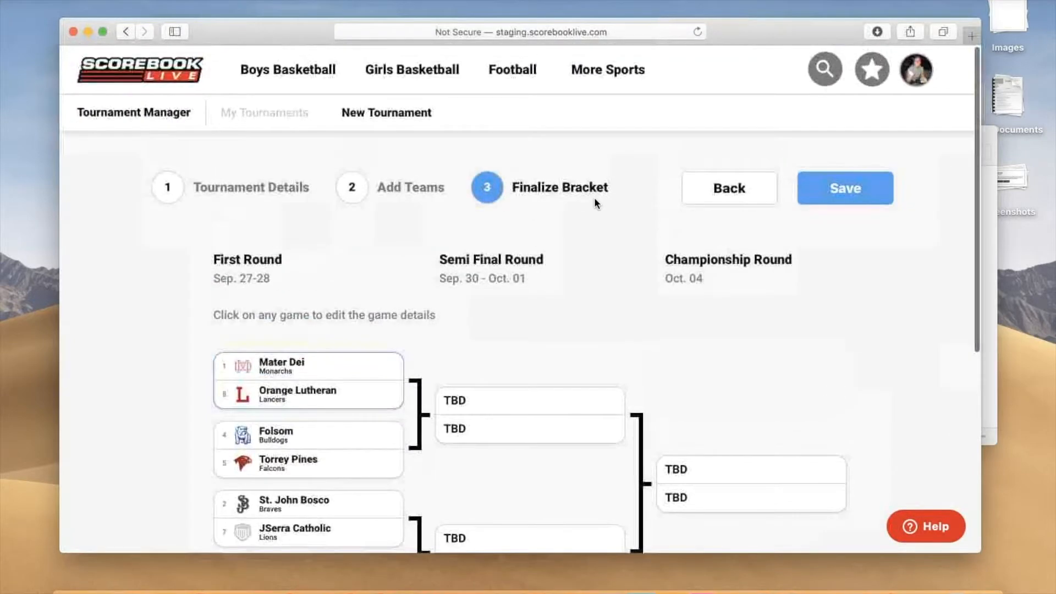
pyautogui.click(596, 205)
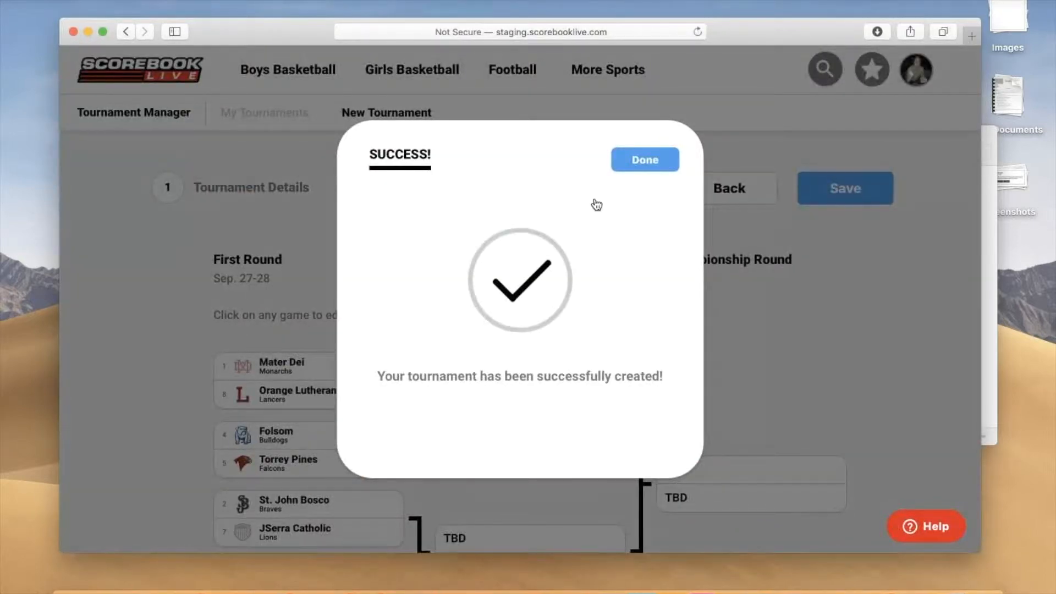
# Step: Dismiss the tournament creation confirmation and open the public page of CIF Football Playoffs Test from the tournament list
pyautogui.scroll(-1, 597, 204)
pyautogui.scroll(1, 597, 204)
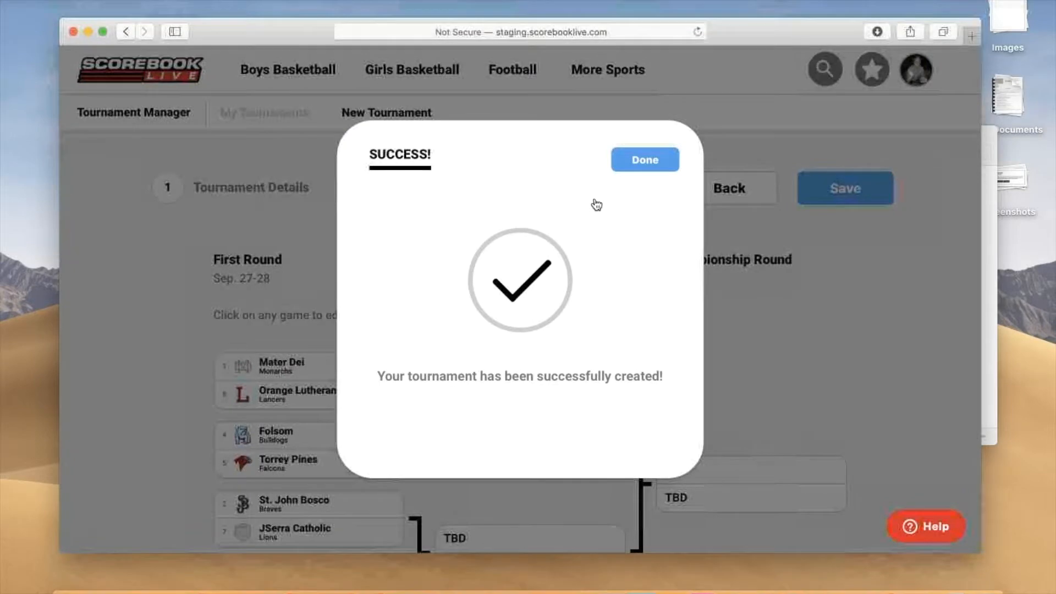
pyautogui.click(596, 202)
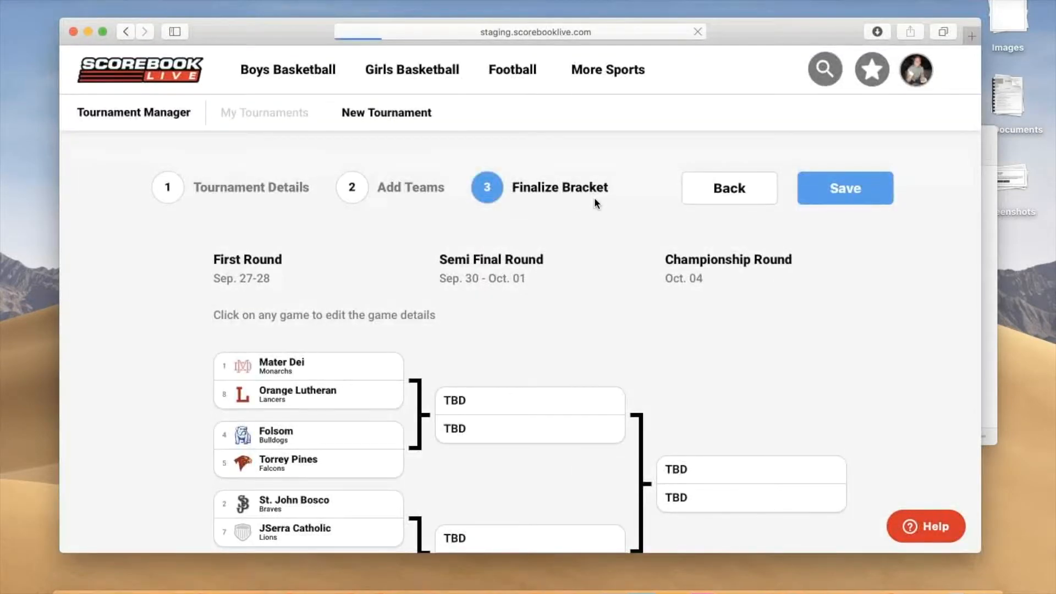
pyautogui.scroll(-3, 596, 202)
pyautogui.scroll(-6, 595, 204)
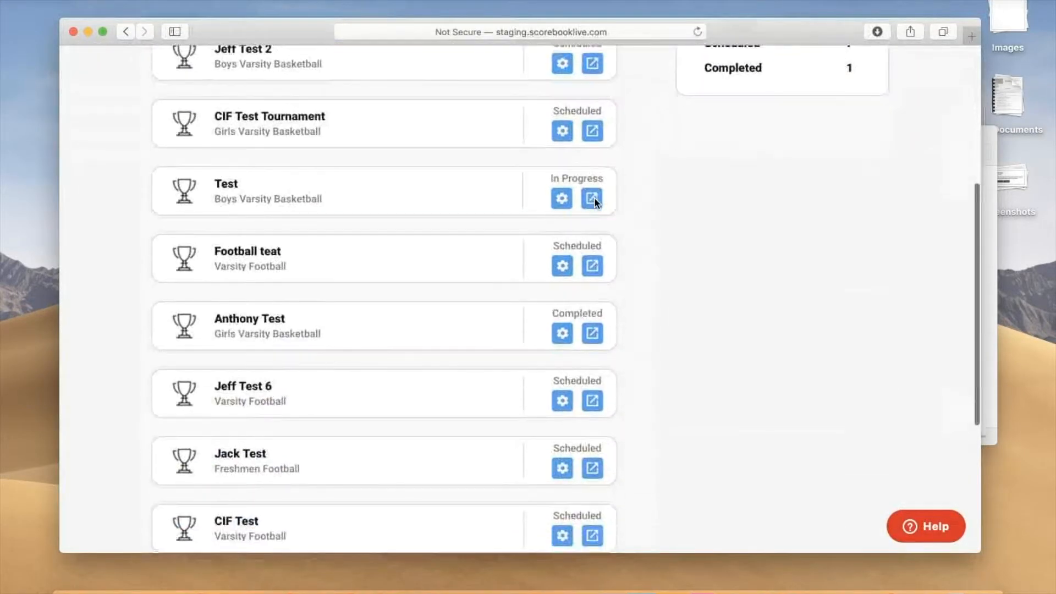
pyautogui.scroll(-1, 594, 204)
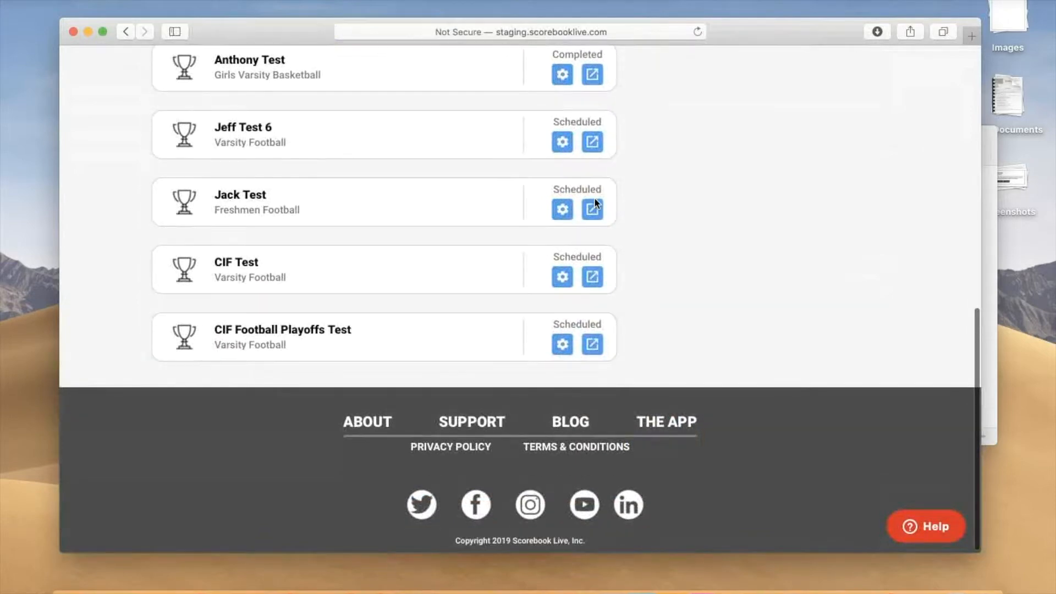
pyautogui.click(594, 206)
# Step: Examine the tournament's public page, including its bracket, sharing options and list of participating teams
pyautogui.scroll(-3, 595, 204)
pyautogui.scroll(2, 594, 204)
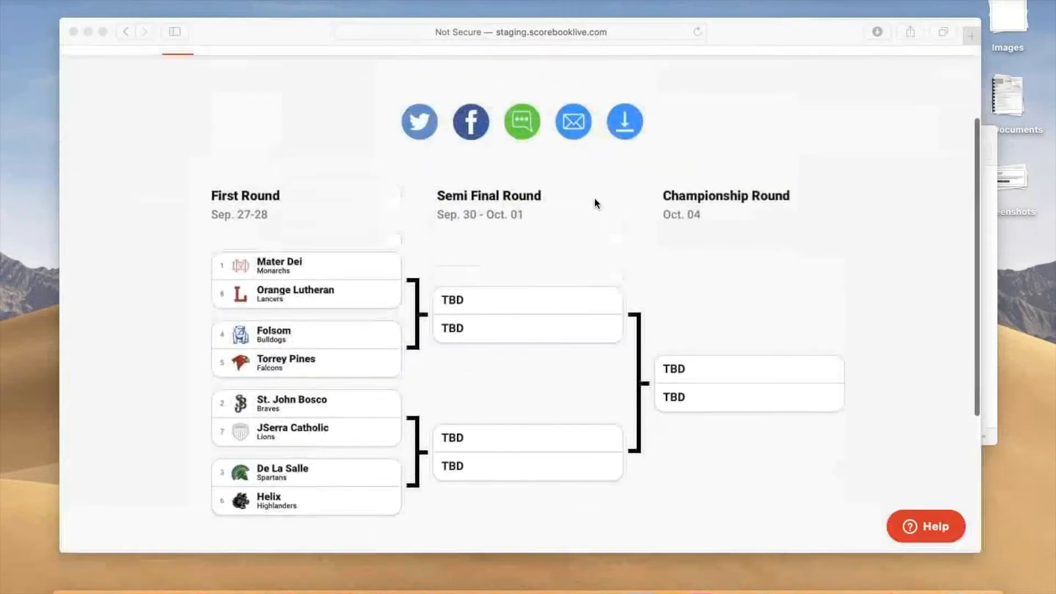
pyautogui.scroll(-1, 595, 203)
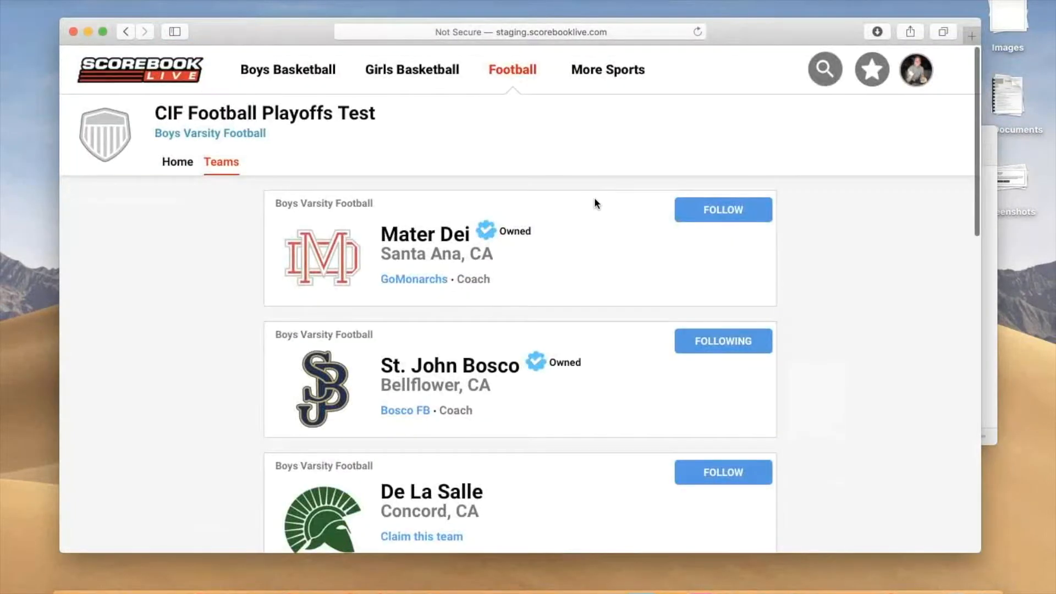
pyautogui.scroll(-10, 595, 204)
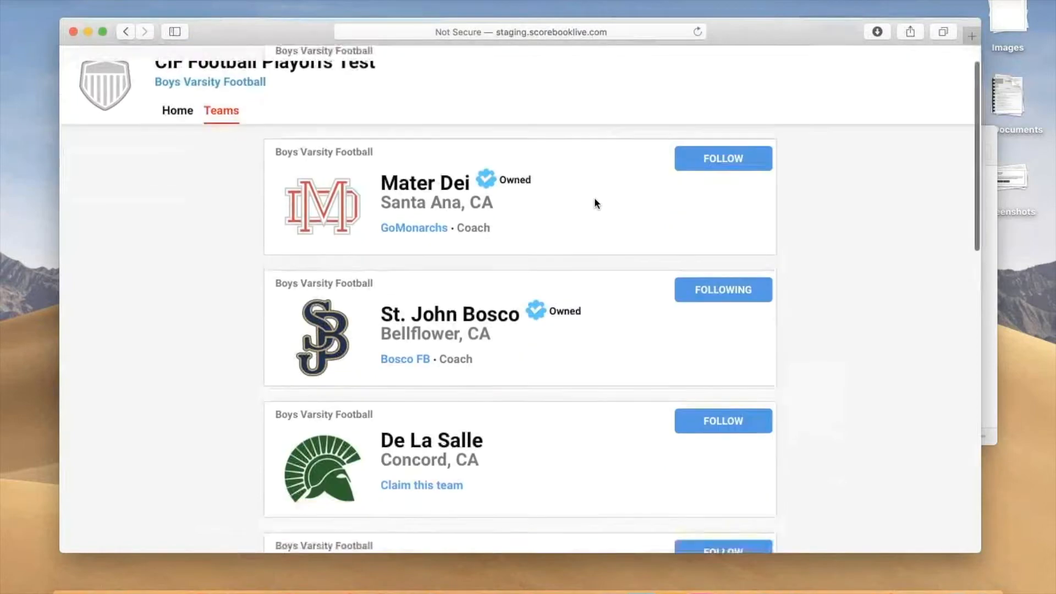
pyautogui.scroll(10, 595, 204)
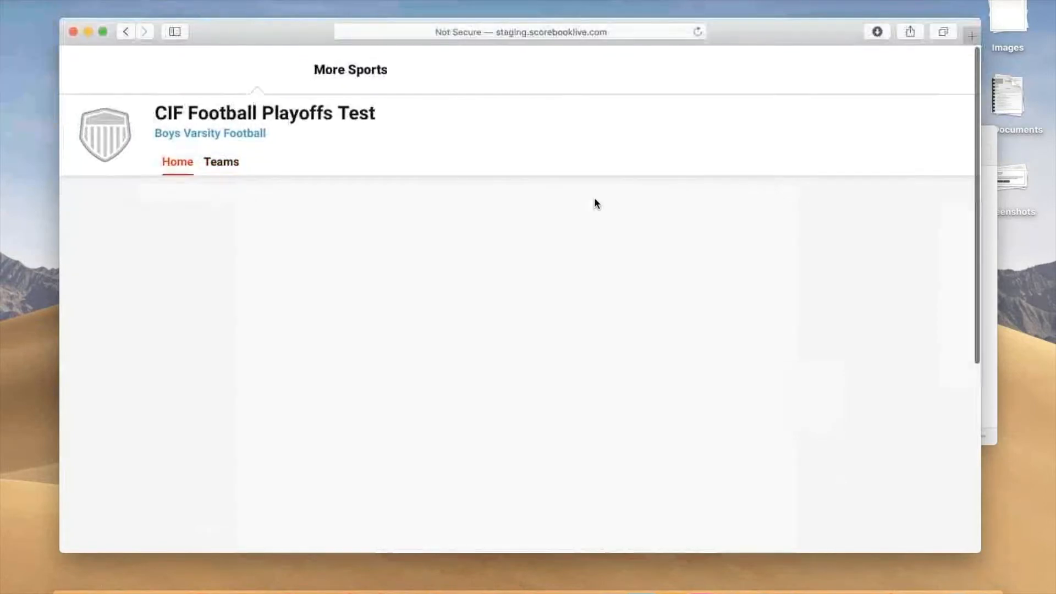
pyautogui.scroll(-5, 597, 205)
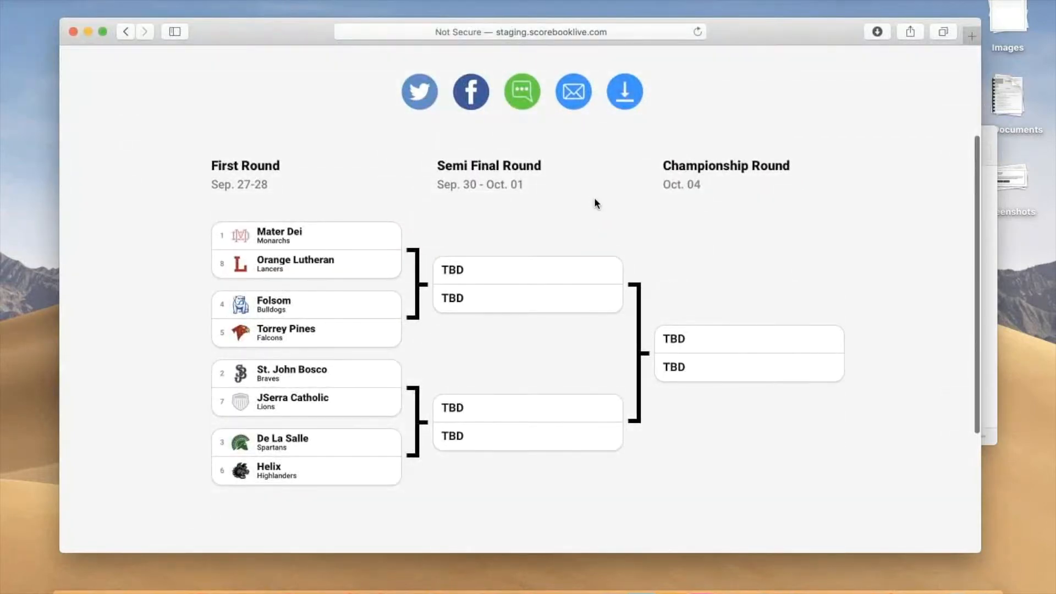
pyautogui.scroll(3, 597, 205)
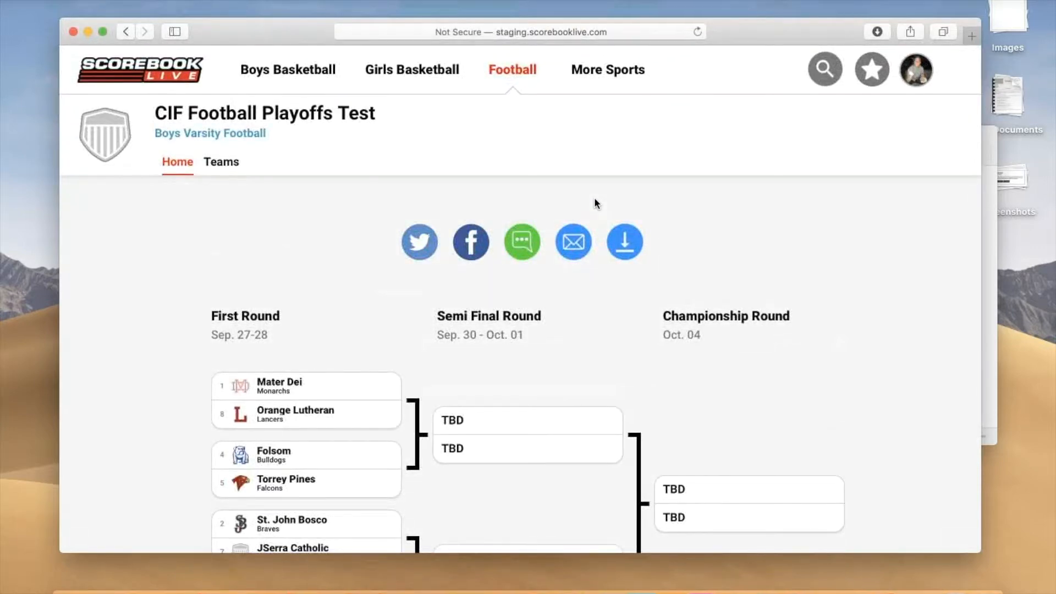
pyautogui.scroll(-3, 596, 205)
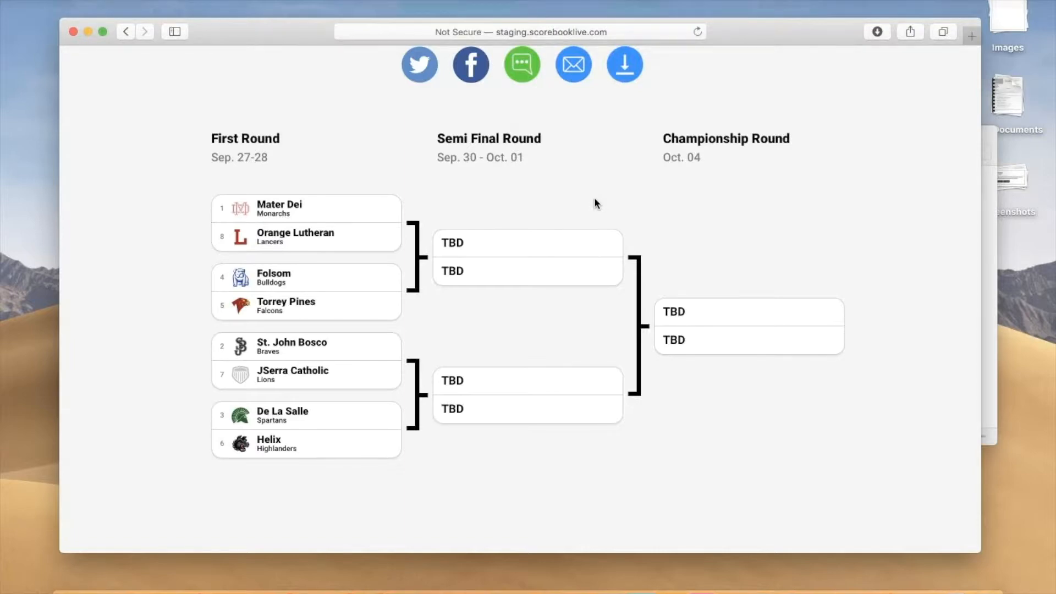
pyautogui.scroll(5, 594, 204)
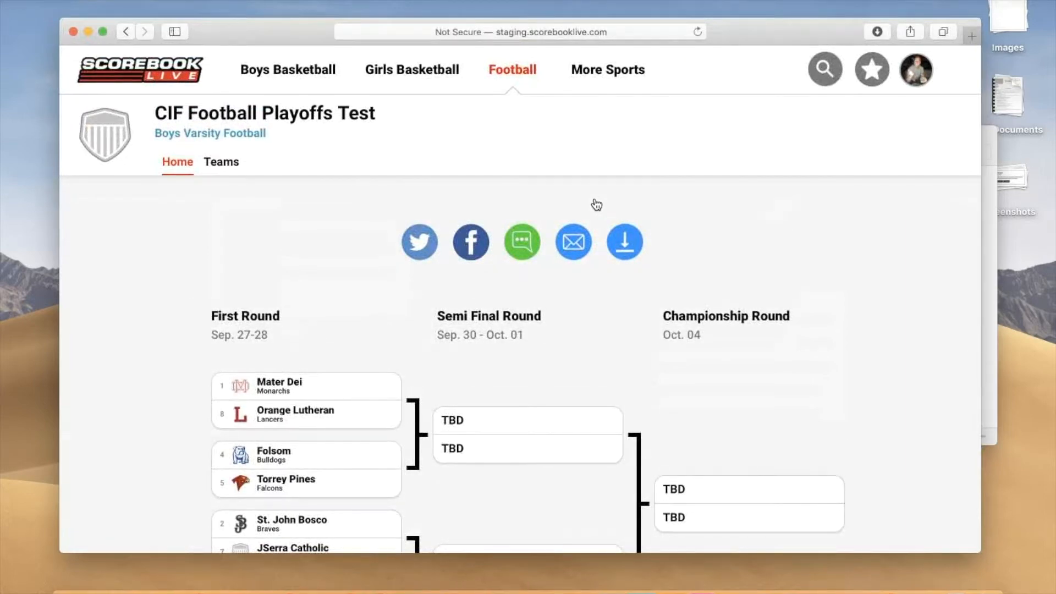
# Step: Download the bracket as a JPG, view CIF Football Playoffs Test.jpg in Preview, and quit Preview
pyautogui.click(626, 244)
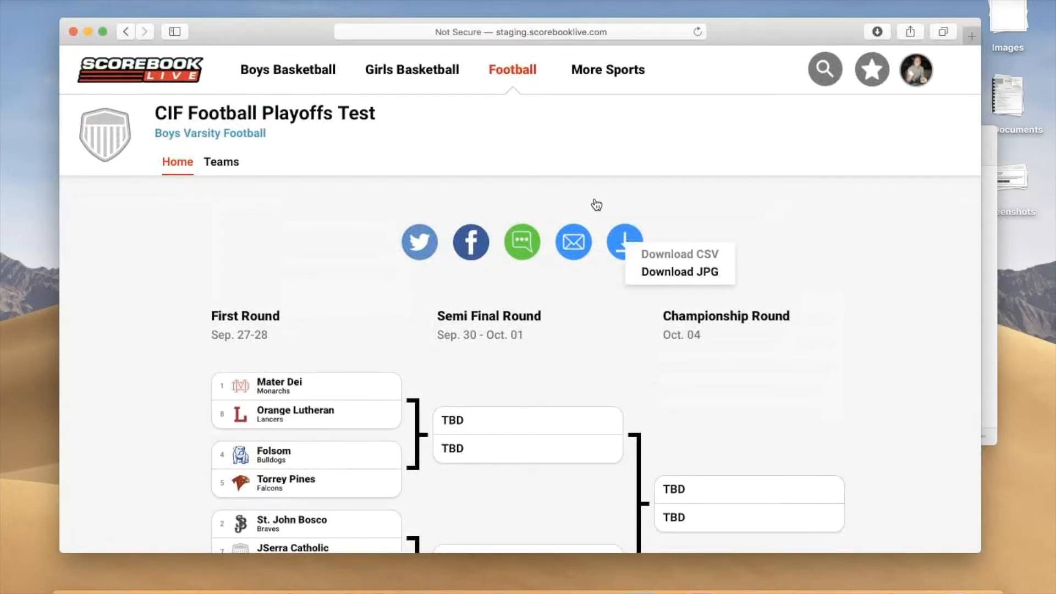
pyautogui.click(680, 254)
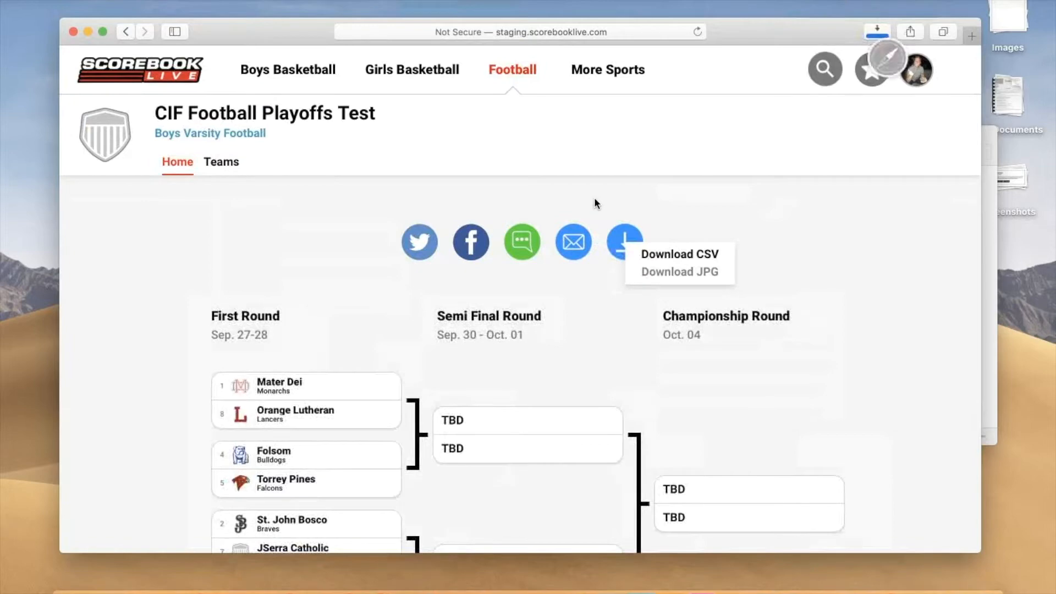
pyautogui.click(956, 584)
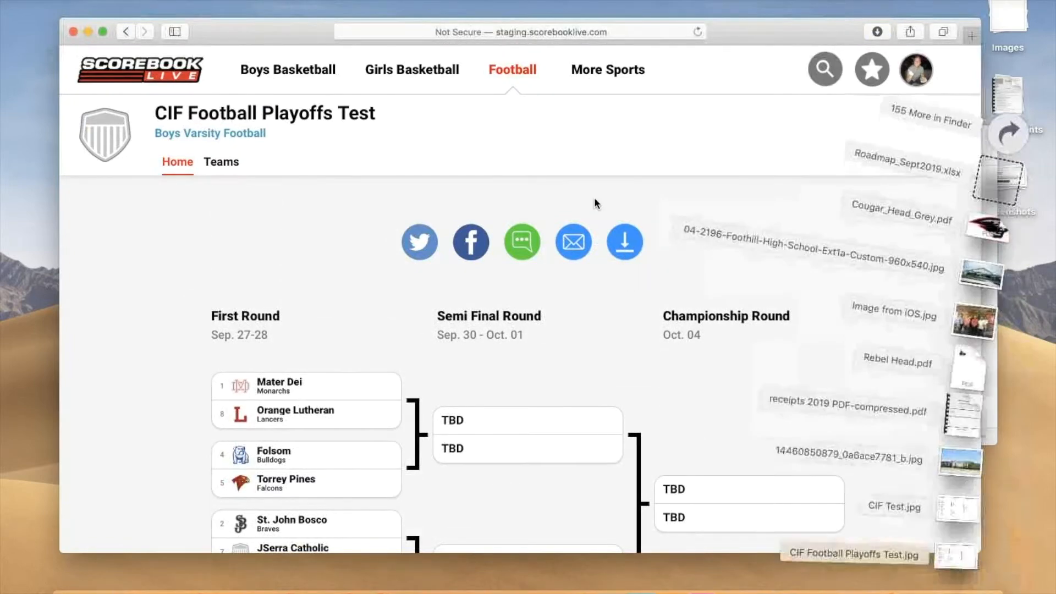
pyautogui.click(956, 556)
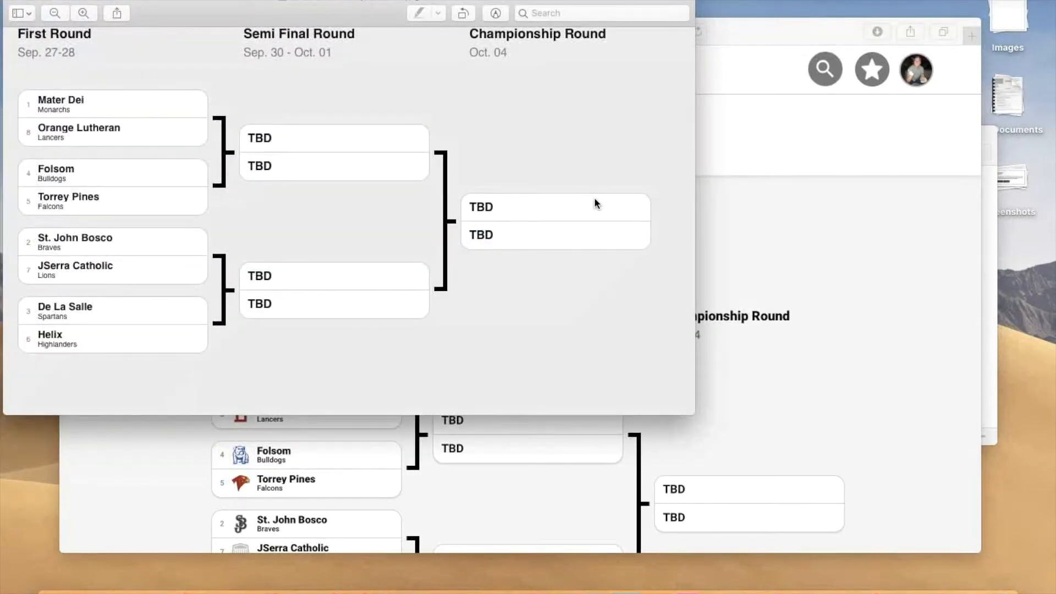
pyautogui.click(47, 1)
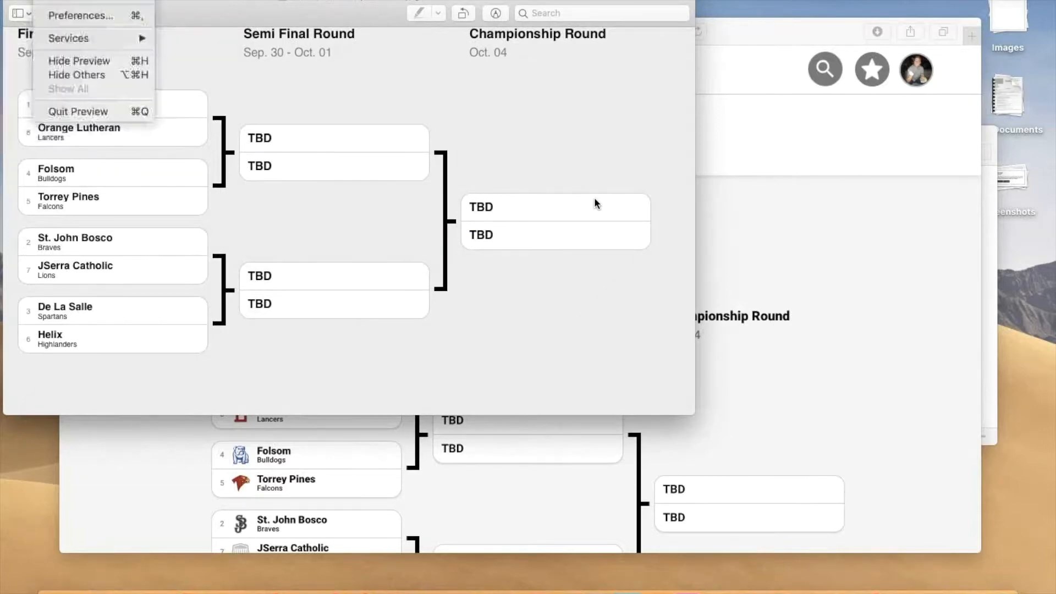
pyautogui.click(77, 111)
# Step: Check the available bracket download formats and look over the public tournament bracket again
pyautogui.scroll(2, 596, 203)
pyautogui.click(625, 242)
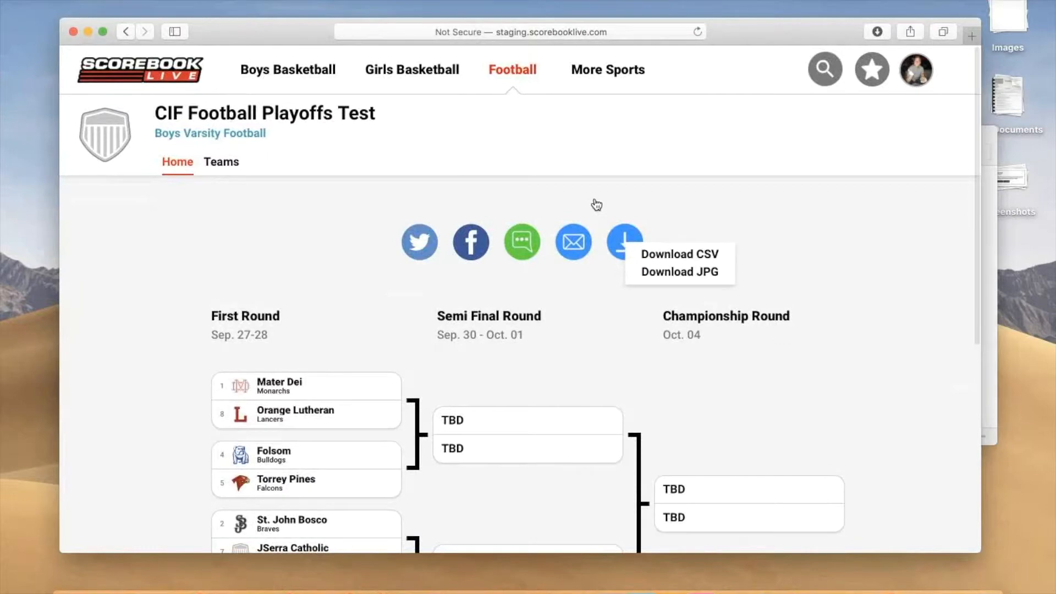
pyautogui.moveTo(625, 242)
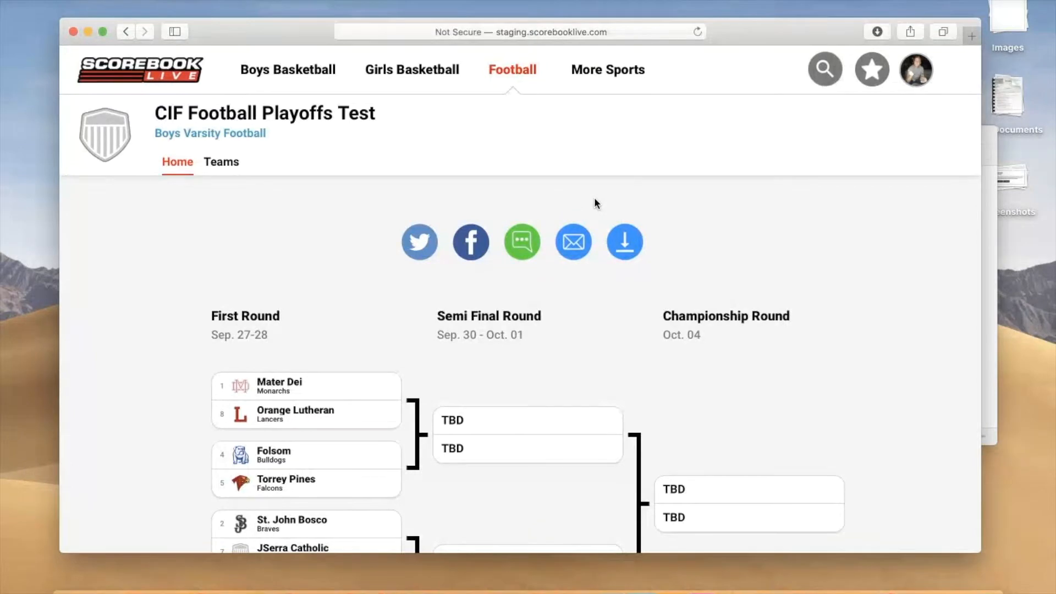
pyautogui.scroll(-3, 594, 200)
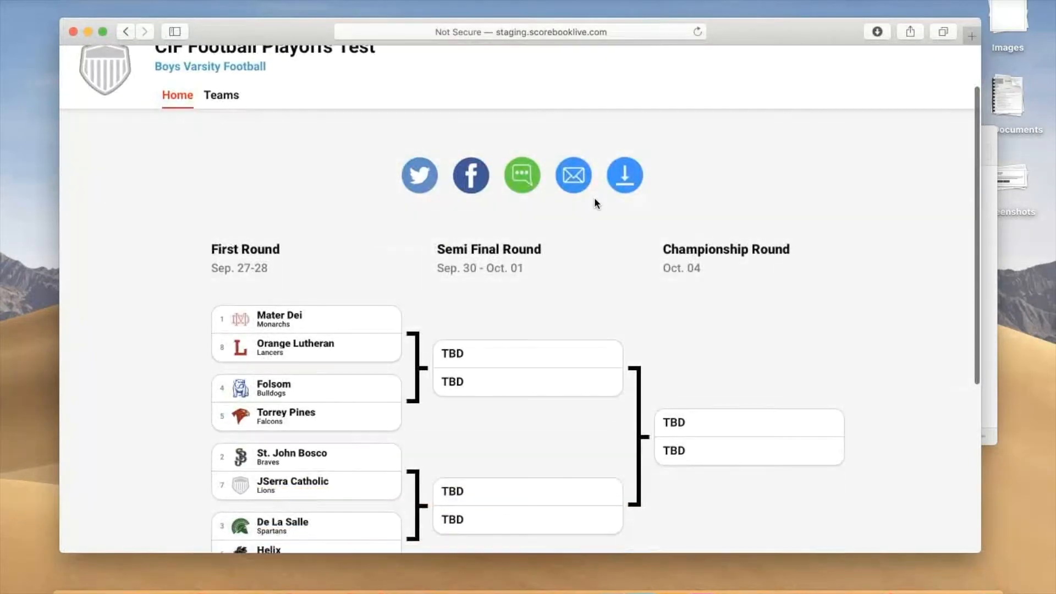
pyautogui.scroll(-3, 593, 202)
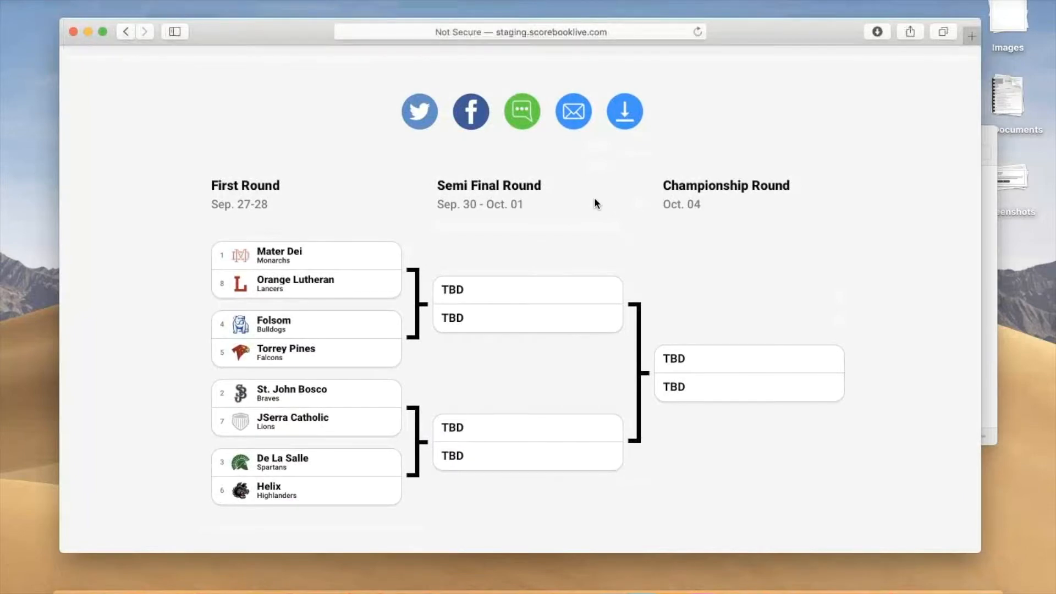
pyautogui.scroll(6, 594, 203)
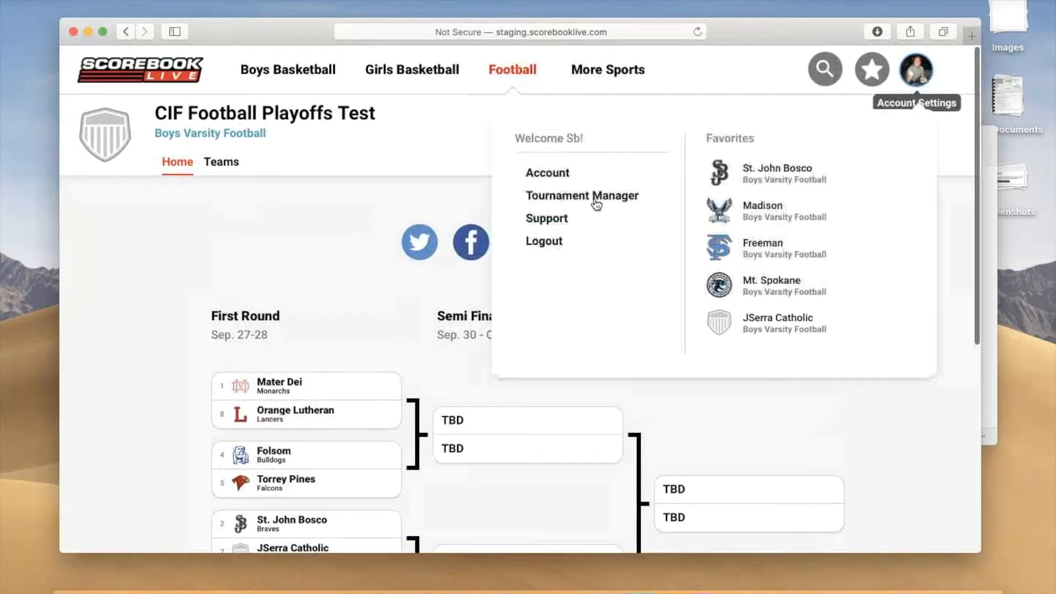
# Step: Return to the Tournament Manager and look through the My Tournaments list for CIF Football Playoffs Test
pyautogui.click(594, 201)
pyautogui.scroll(-2, 594, 202)
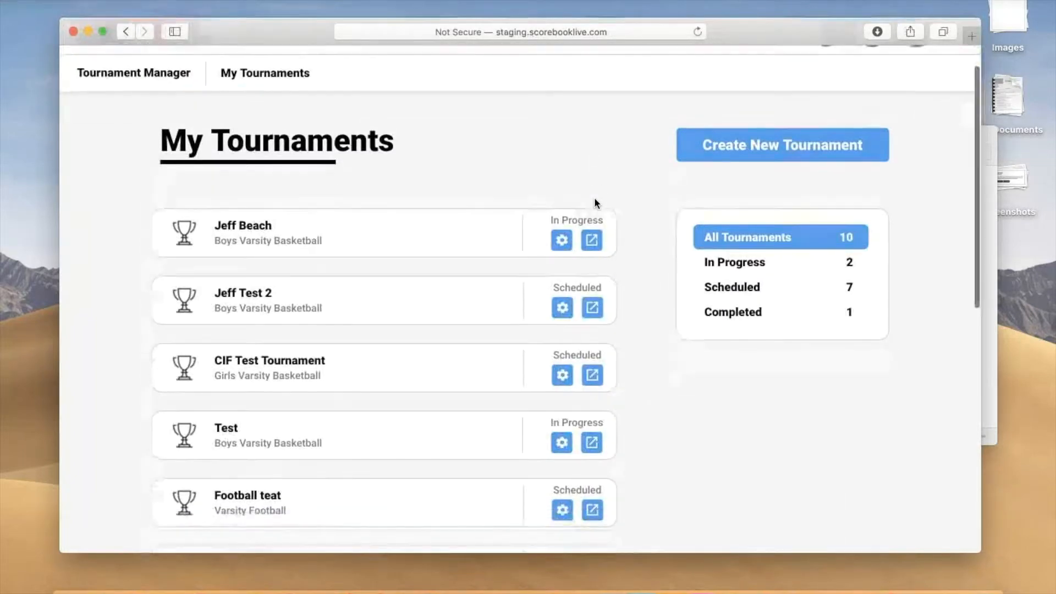